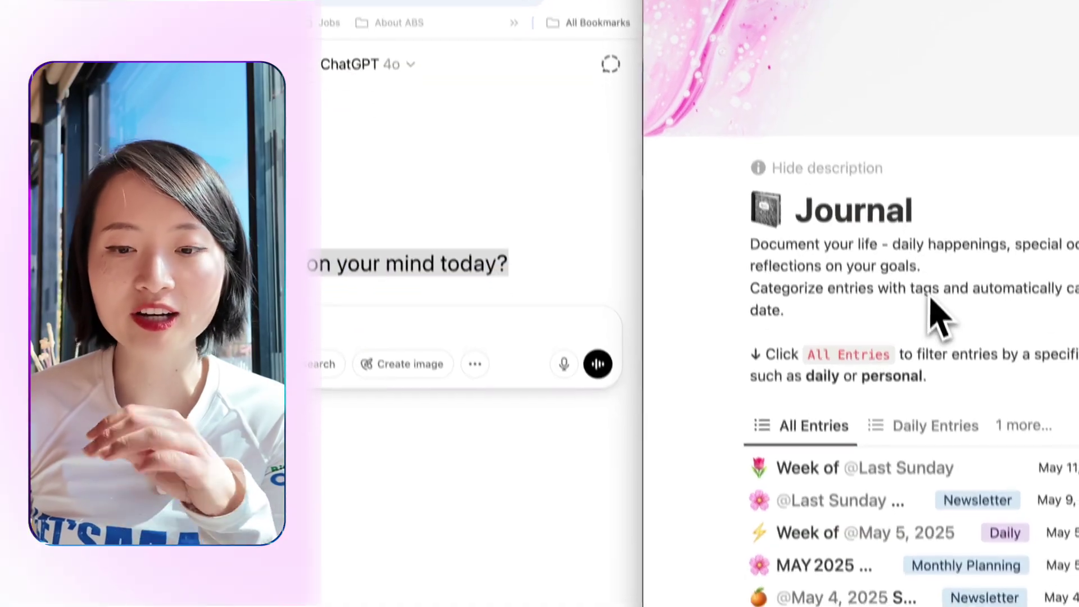
# Ask ChatGPT in its quick chat bar: "I'm going to show how I can managed apps from chatGPT, can you help me?"
pyautogui.click(182, 383)
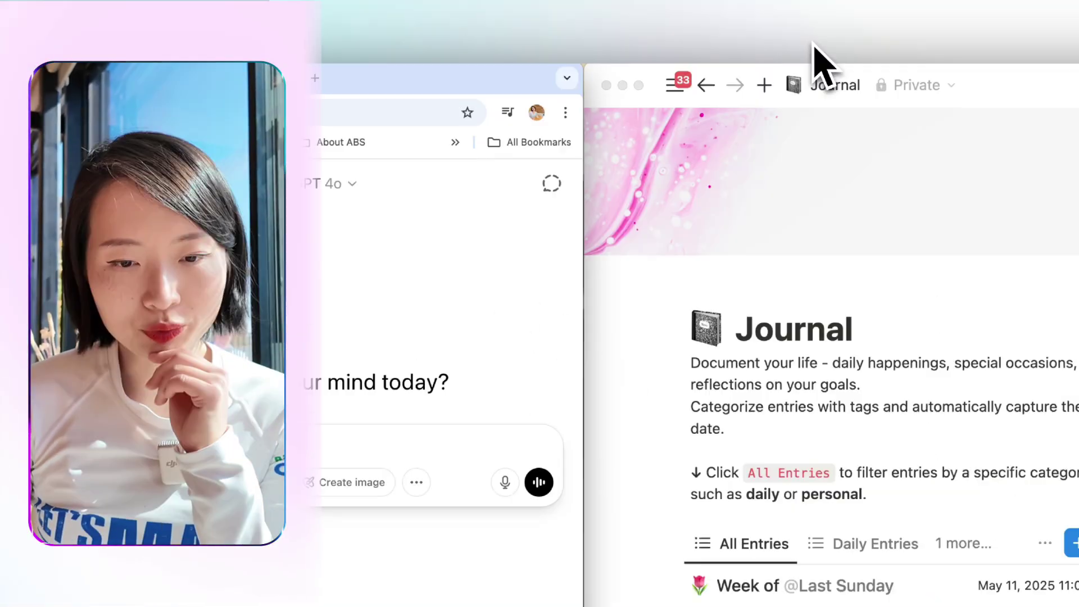
pyautogui.hotkey('alt', 'space')
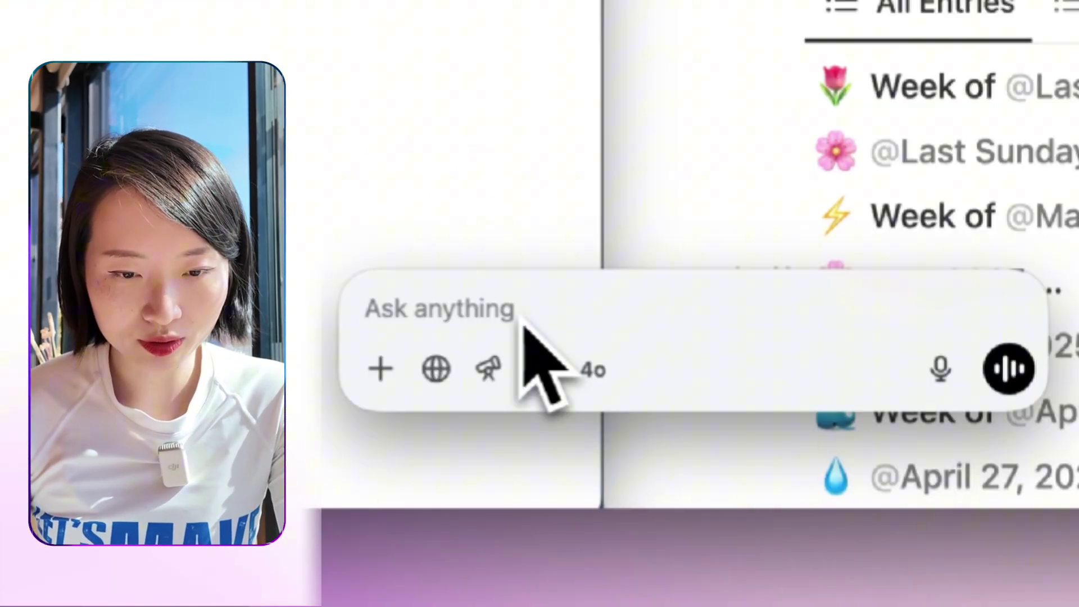
pyautogui.write("I'm going to show how I can man")
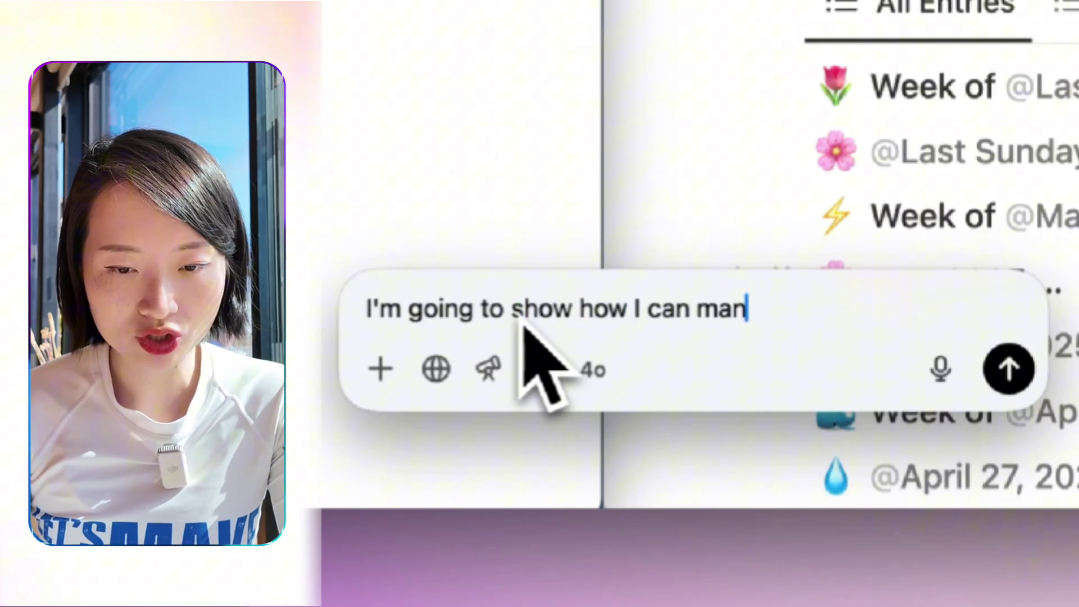
pyautogui.write('aged apps')
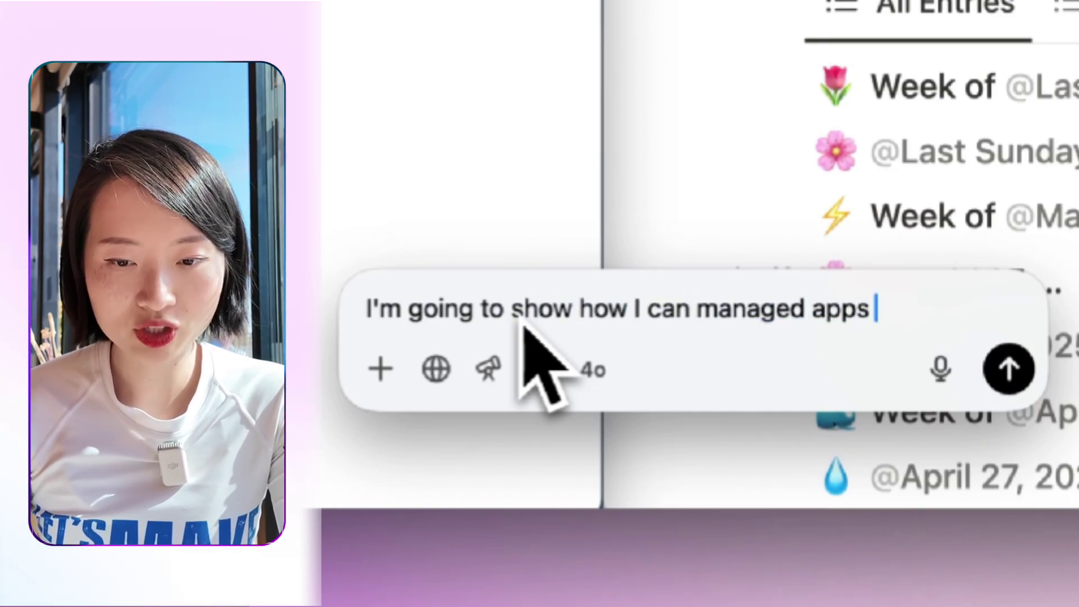
pyautogui.write(' from ch')
pyautogui.write('atGPT, ')
pyautogui.write('can you')
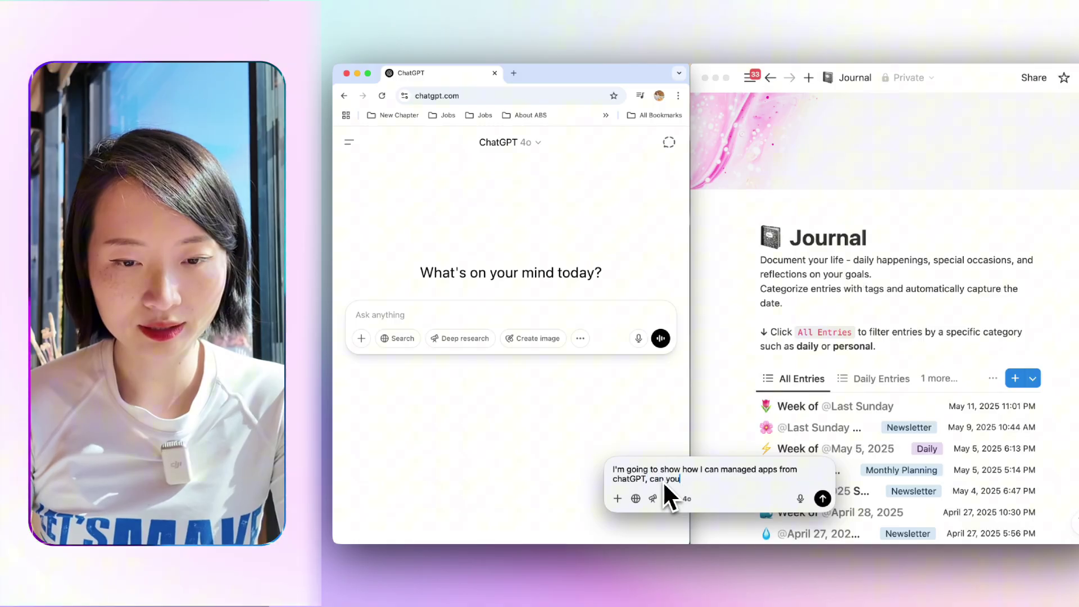
pyautogui.write(' help me?')
pyautogui.press('Return')
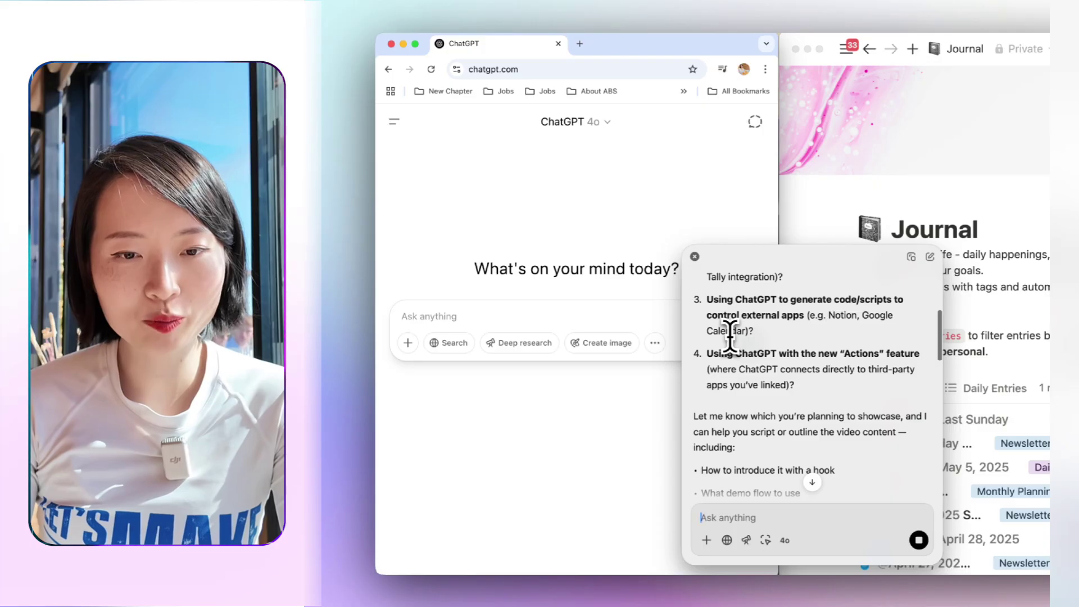
# Read the reply's four ways of using ChatGPT with apps, marking the options along the way, and continue to the video flow suggestion
pyautogui.scroll(3, 730, 336)
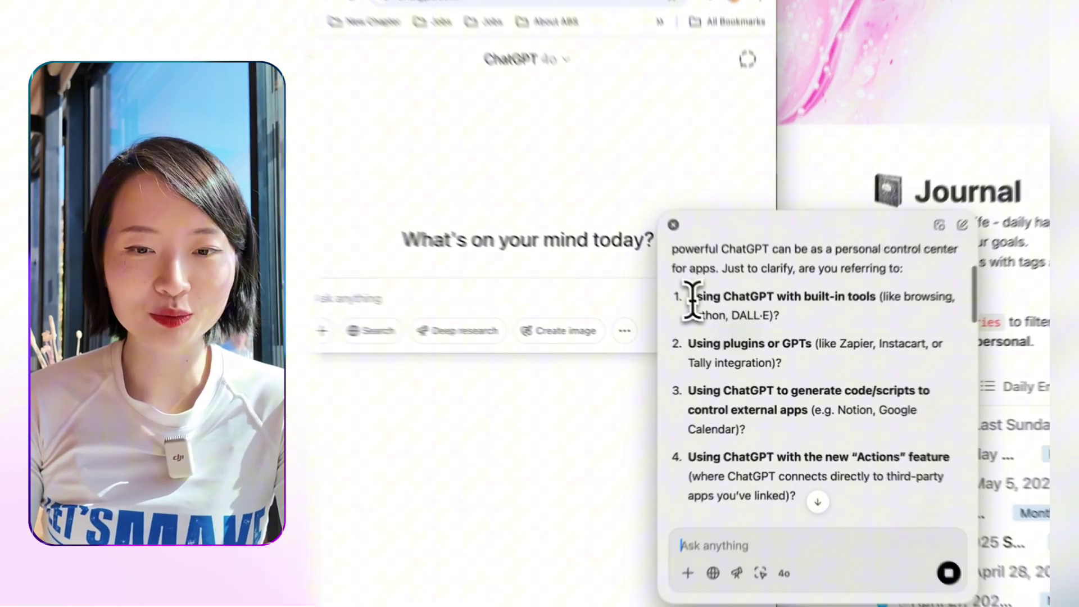
pyautogui.moveTo(706, 316); pyautogui.dragTo(860, 316)
pyautogui.click(753, 361)
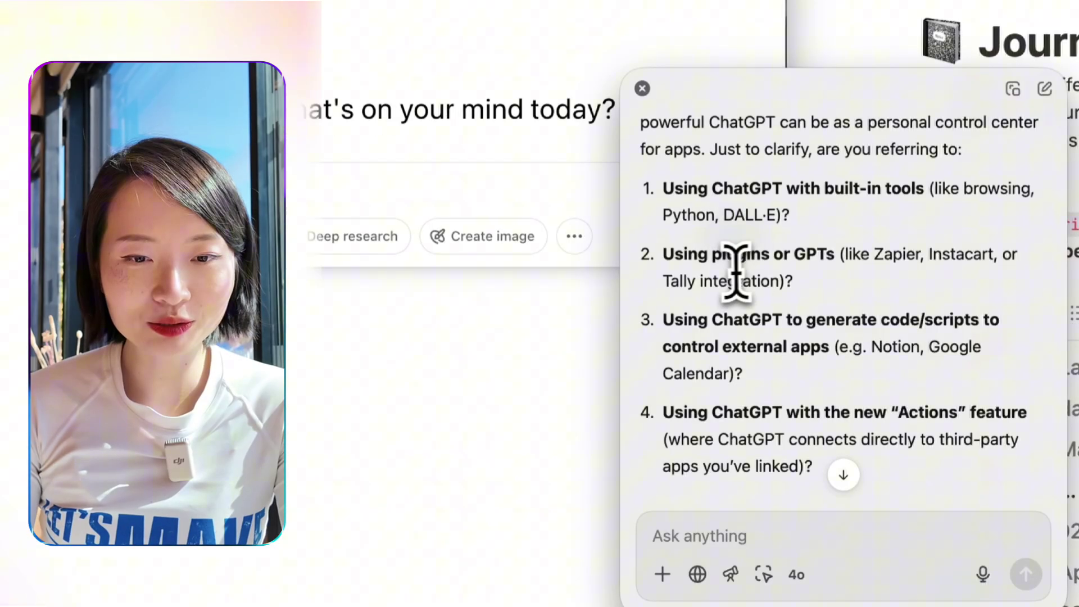
pyautogui.moveTo(709, 256); pyautogui.dragTo(859, 256)
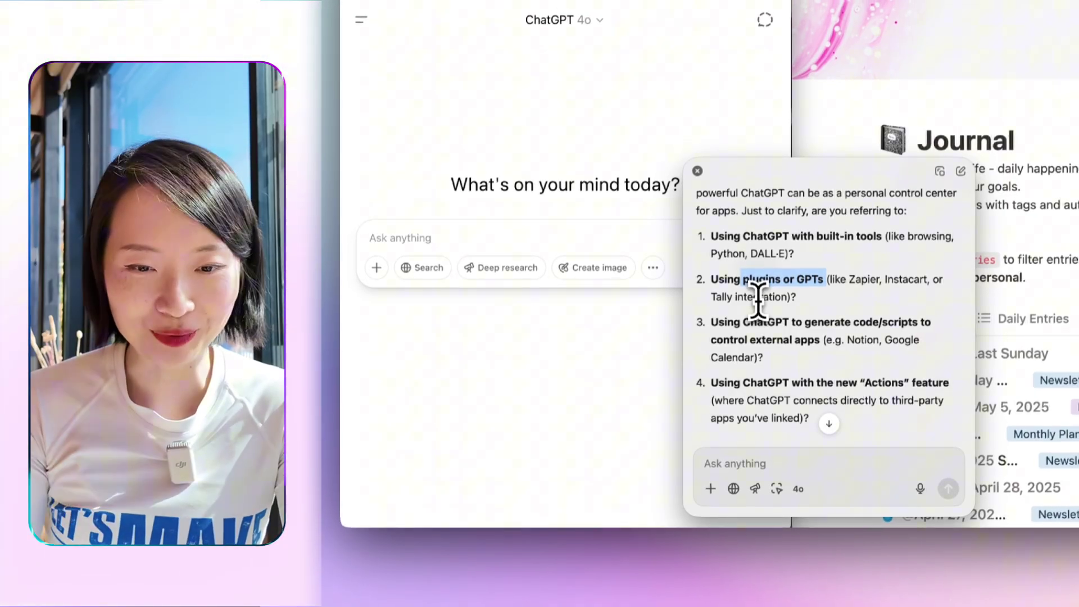
pyautogui.moveTo(710, 322); pyautogui.dragTo(822, 340)
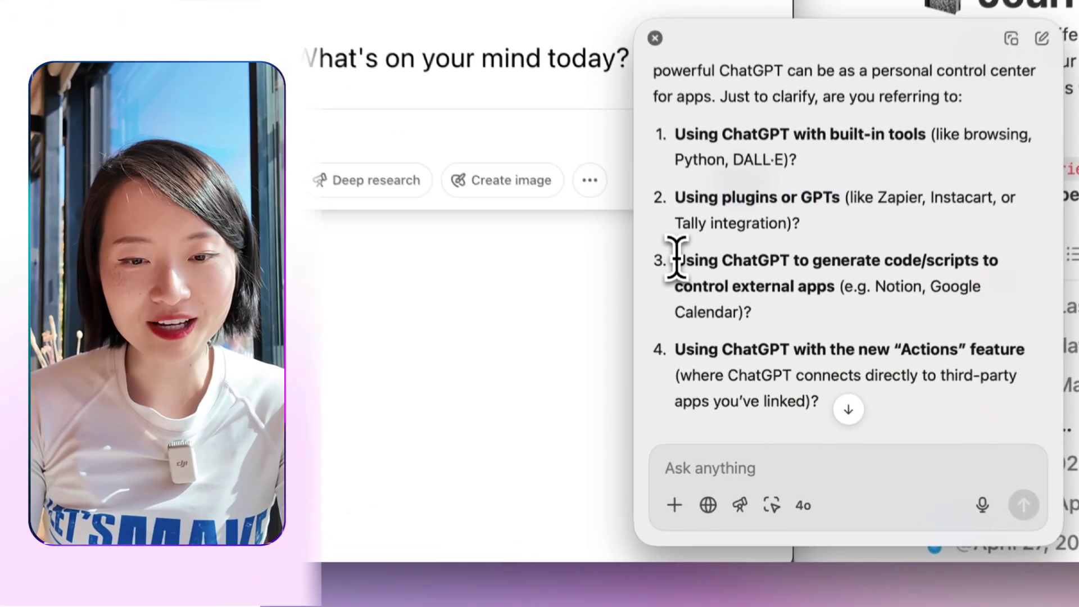
pyautogui.moveTo(843, 276); pyautogui.dragTo(849, 280)
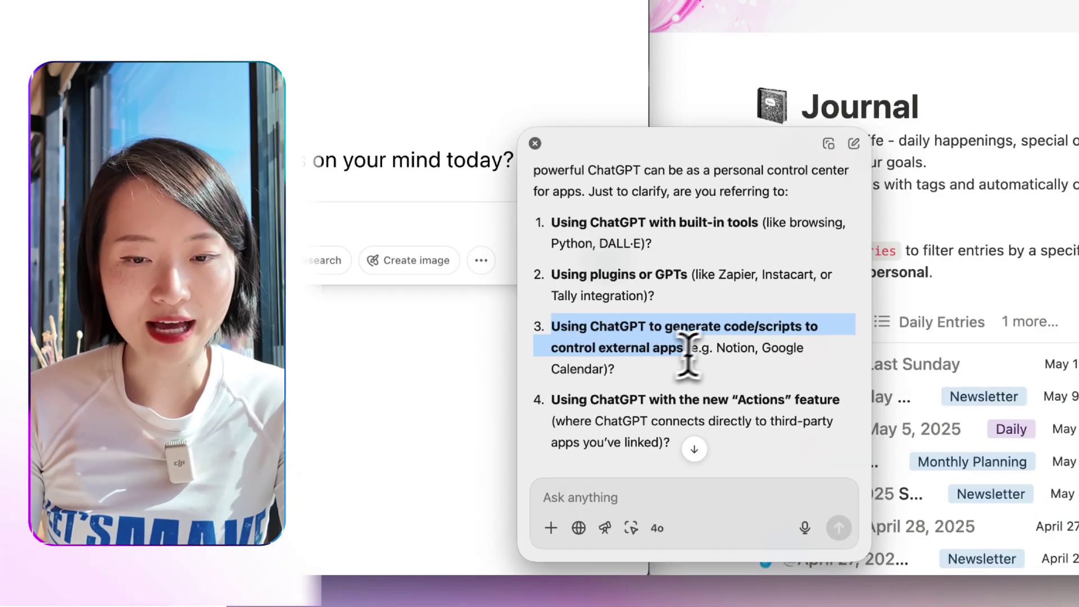
pyautogui.click(748, 361)
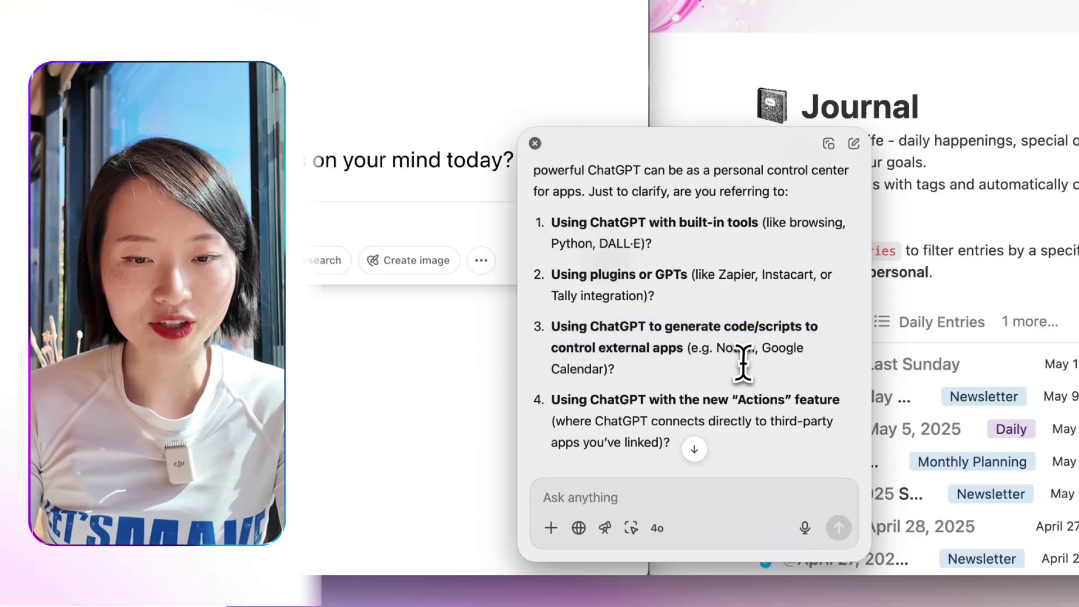
pyautogui.scroll(-3, 745, 362)
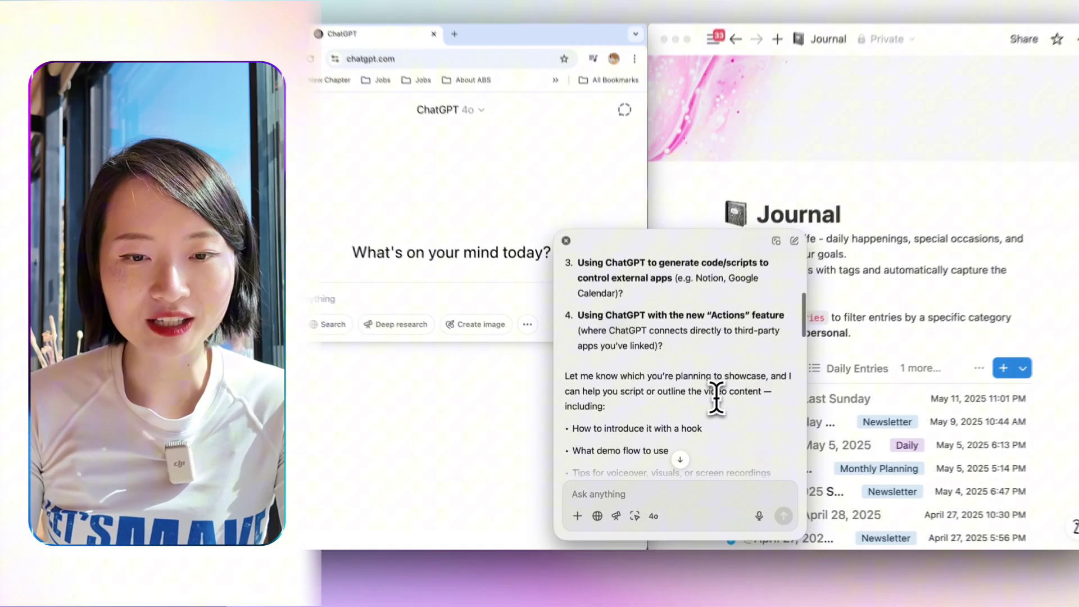
pyautogui.scroll(-5, 627, 393)
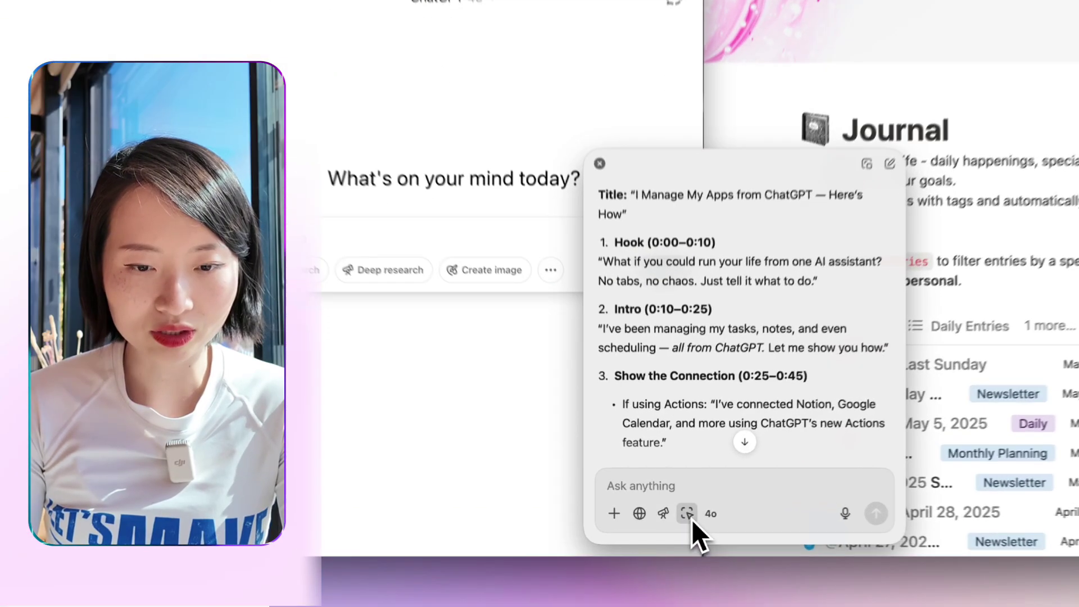
# Add Notion to the chat and ask ChatGPT to start a weekly to do list template based on what it sees in Notion
pyautogui.click(679, 514)
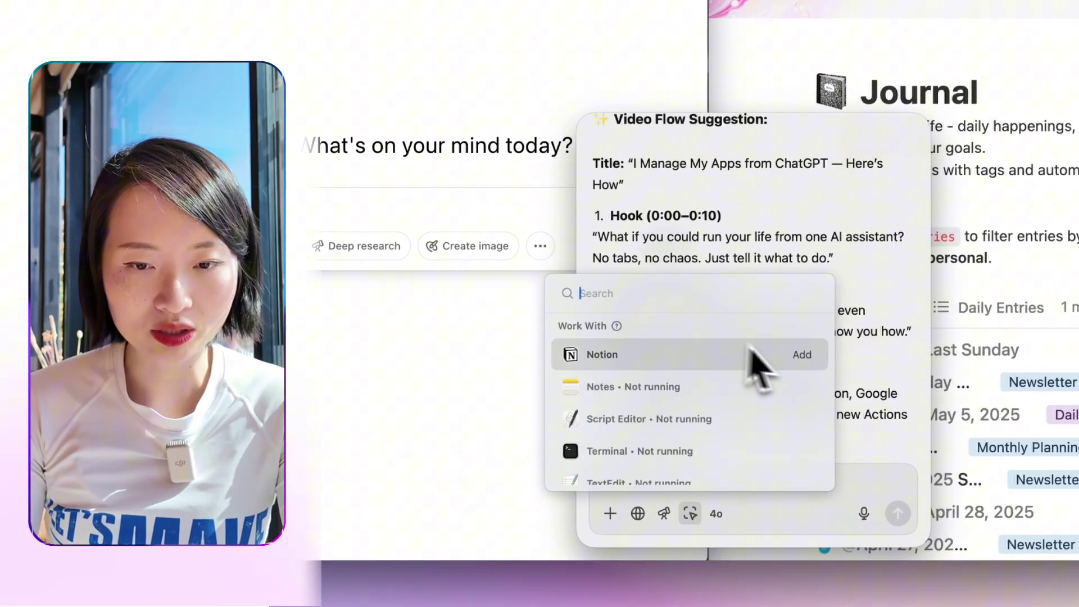
pyautogui.click(802, 354)
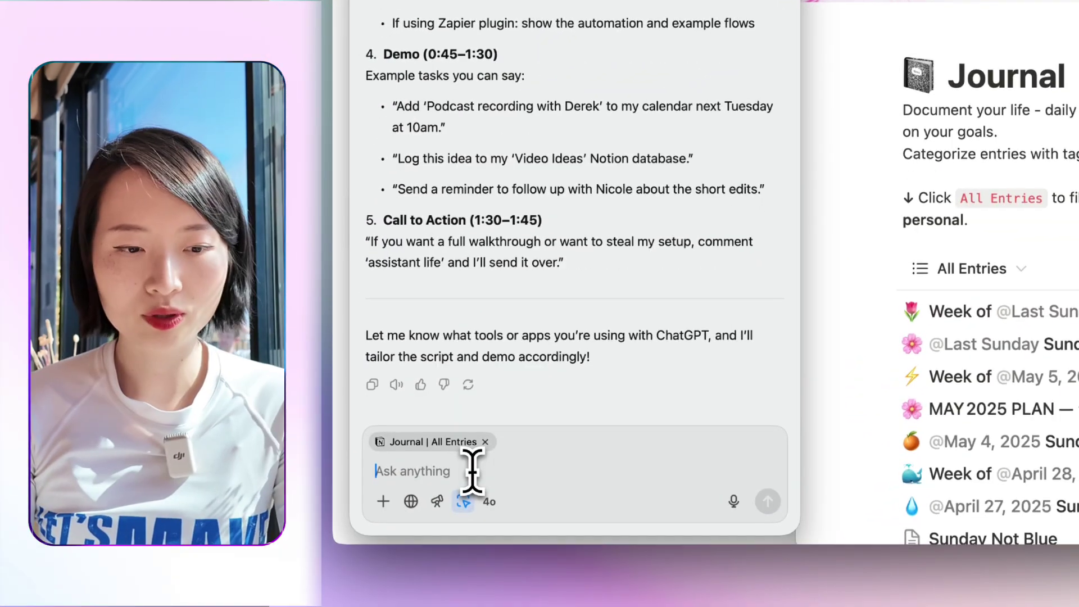
pyautogui.click(471, 504)
pyautogui.write('I want to show')
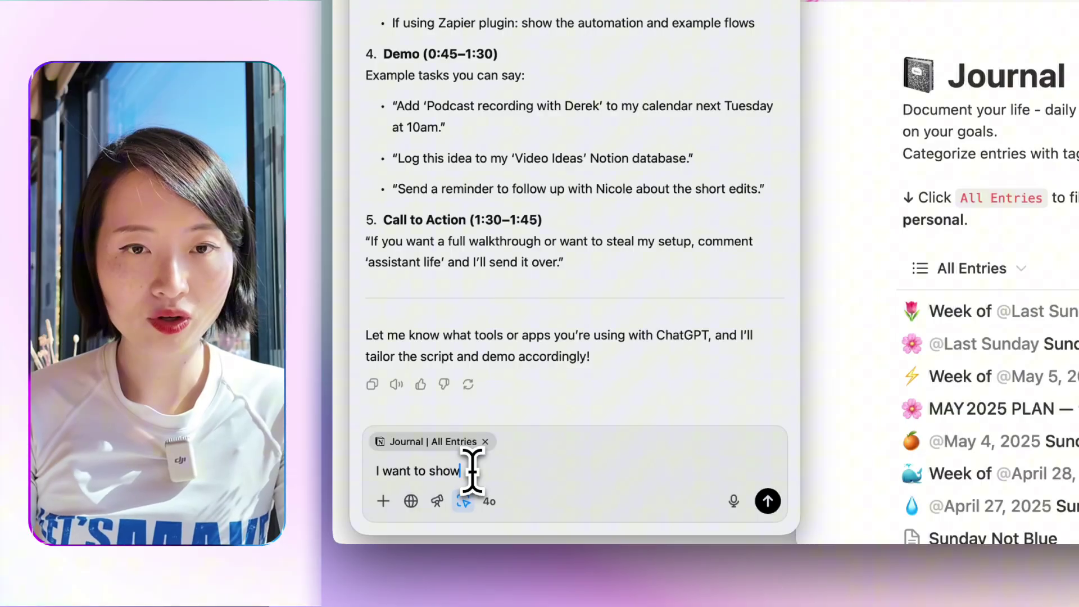
pyautogui.write(' people ')
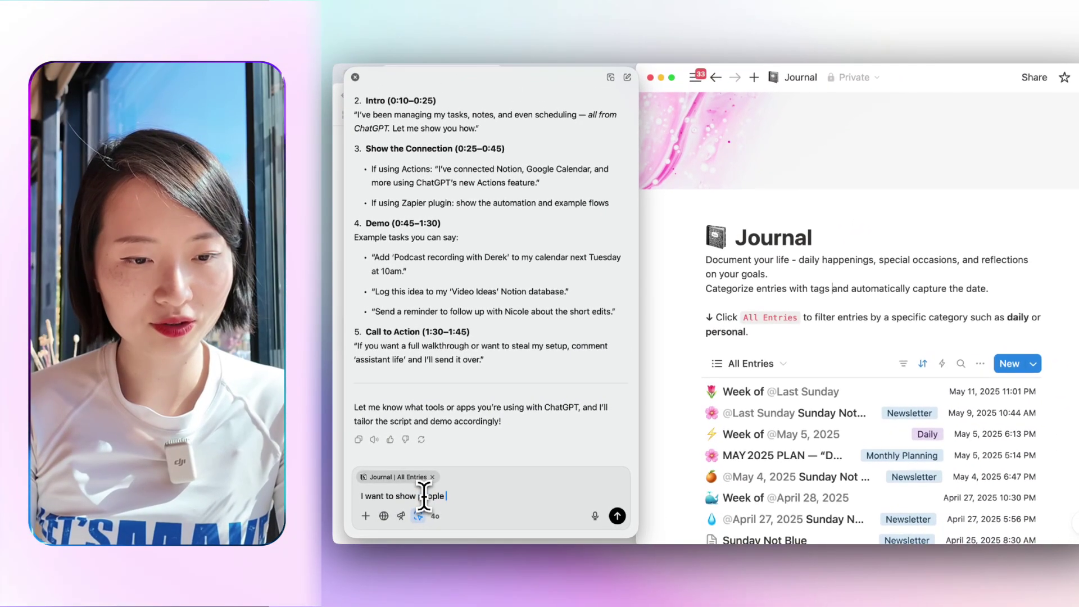
pyautogui.write('how to use it together, for')
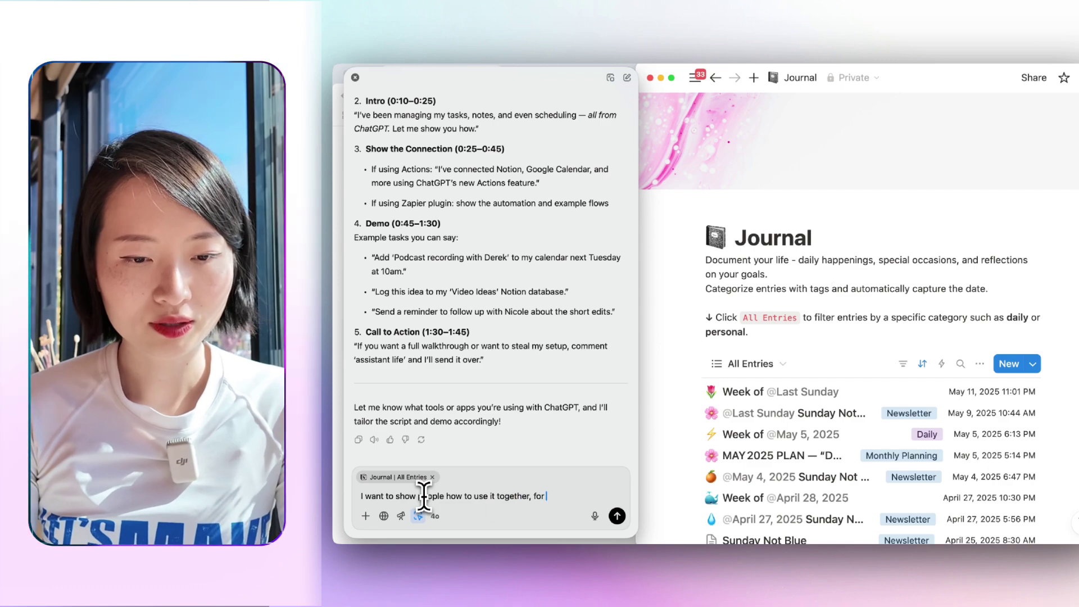
pyautogui.write('d on what you see here on Notion, can you help me start a te')
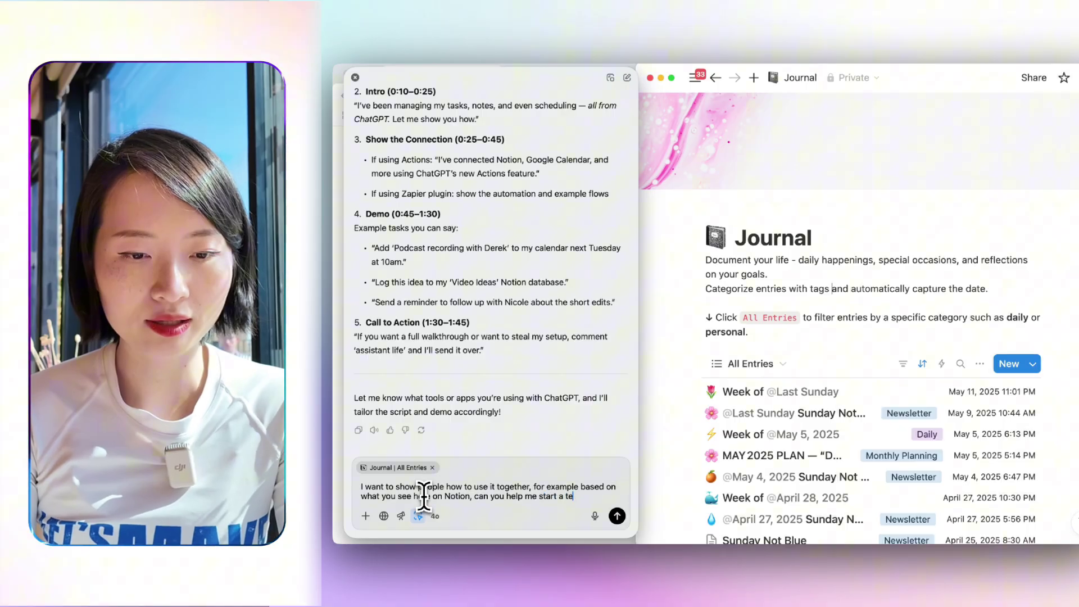
pyautogui.write('for my weekly to do list?')
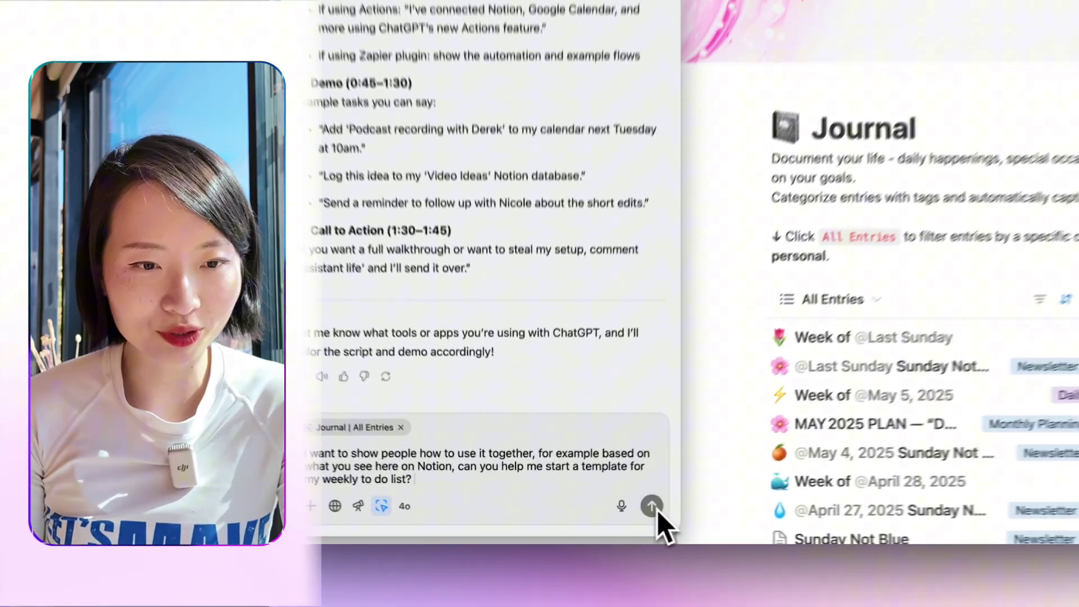
pyautogui.click(617, 516)
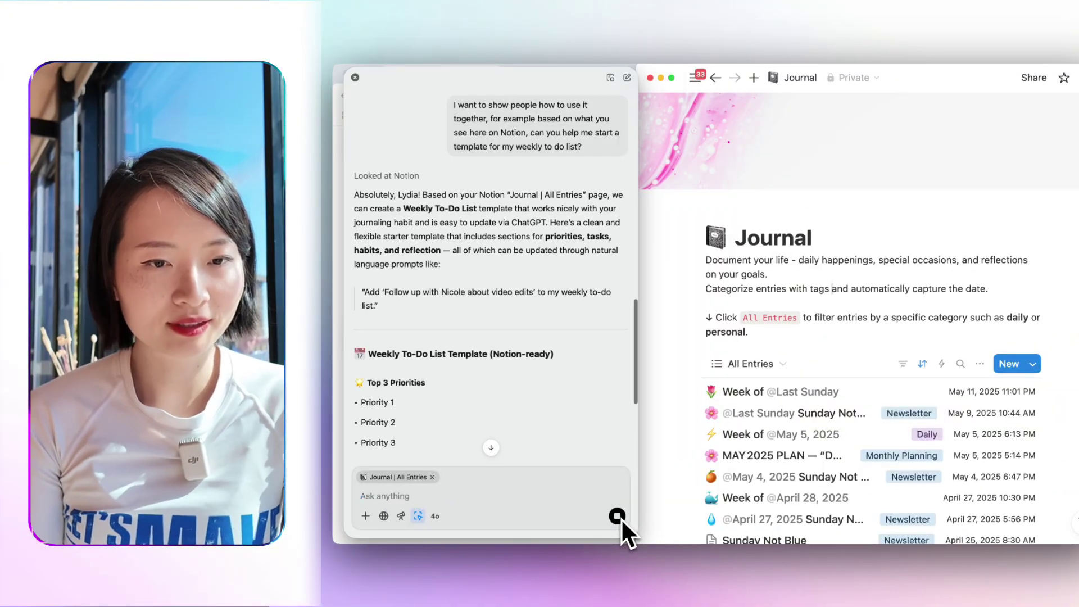
# Read through the generated reply, covering its introduction, the example to-do prompt and the sections of the Weekly To-Do List Template
pyautogui.scroll(-2, 481, 295)
pyautogui.scroll(4, 481, 295)
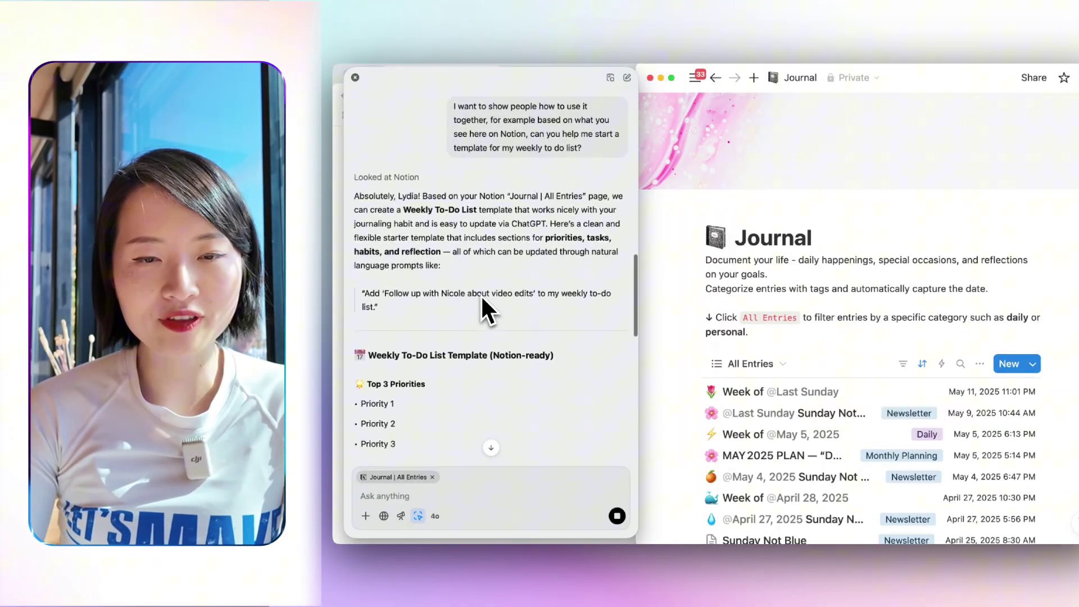
pyautogui.scroll(-2, 481, 294)
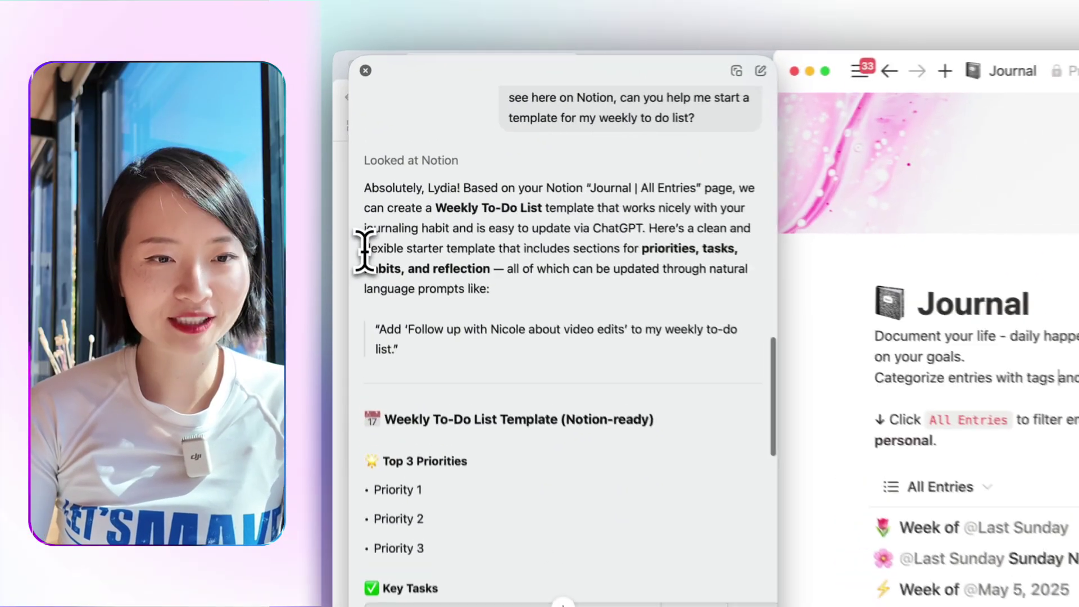
pyautogui.moveTo(355, 200); pyautogui.dragTo(610, 199)
pyautogui.moveTo(758, 253); pyautogui.dragTo(761, 254)
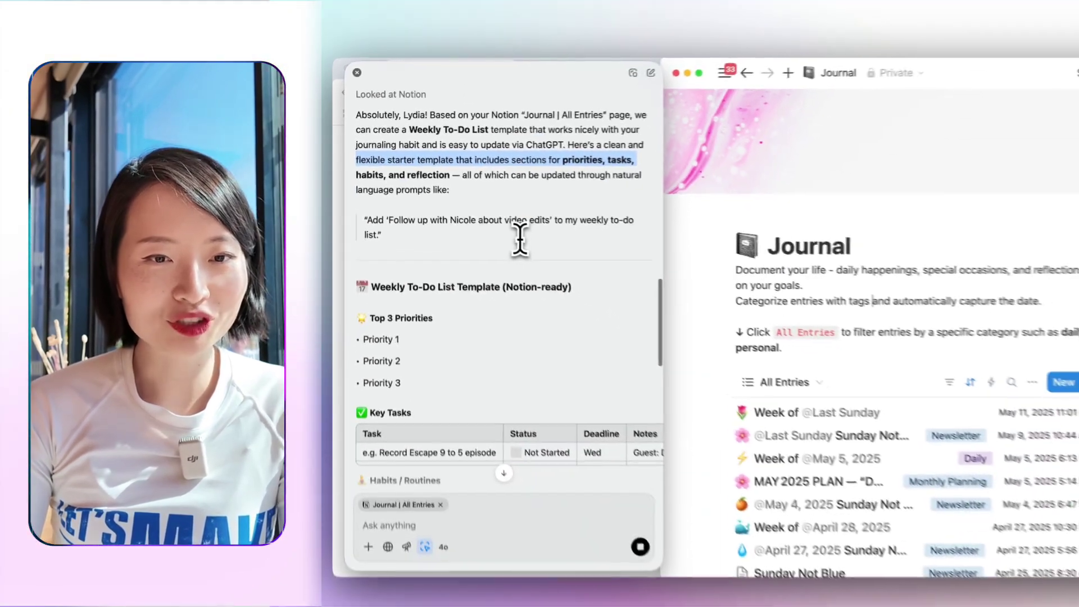
pyautogui.scroll(-3, 506, 230)
pyautogui.click(506, 230)
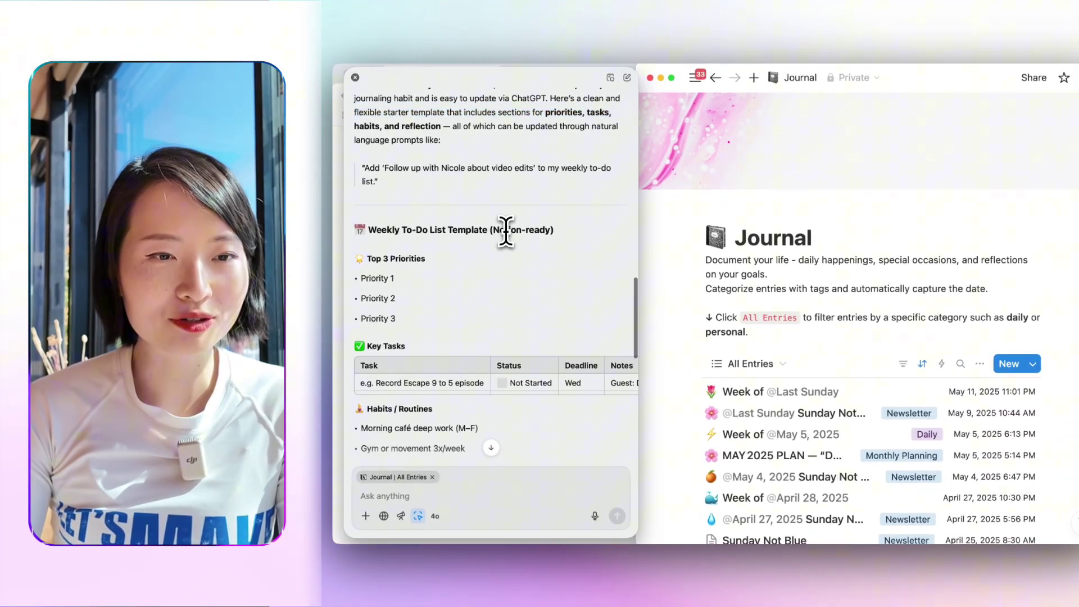
pyautogui.scroll(-1, 505, 231)
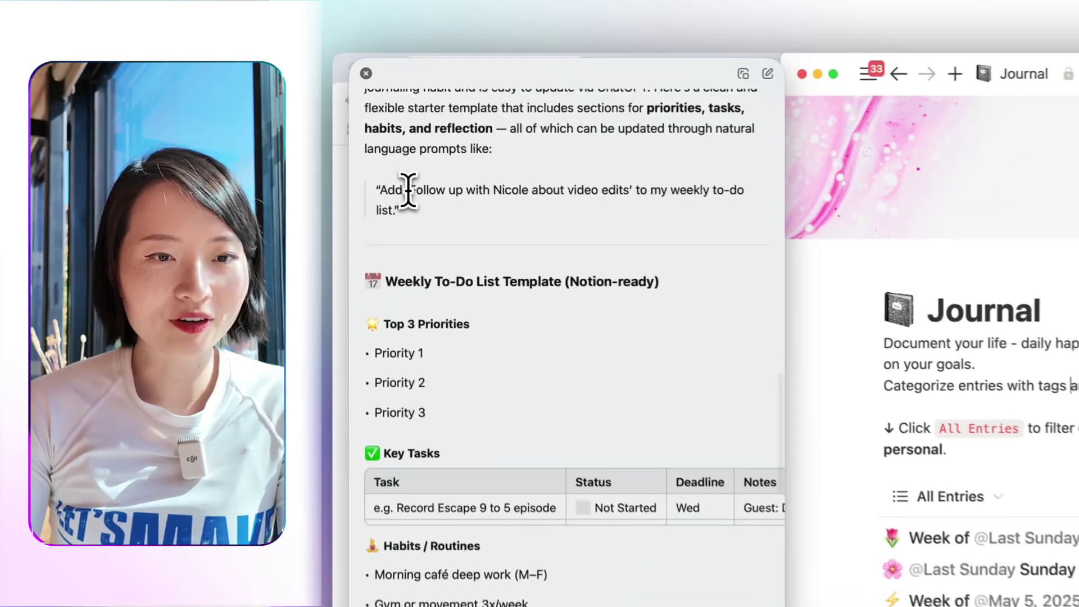
pyautogui.moveTo(383, 157); pyautogui.dragTo(371, 169)
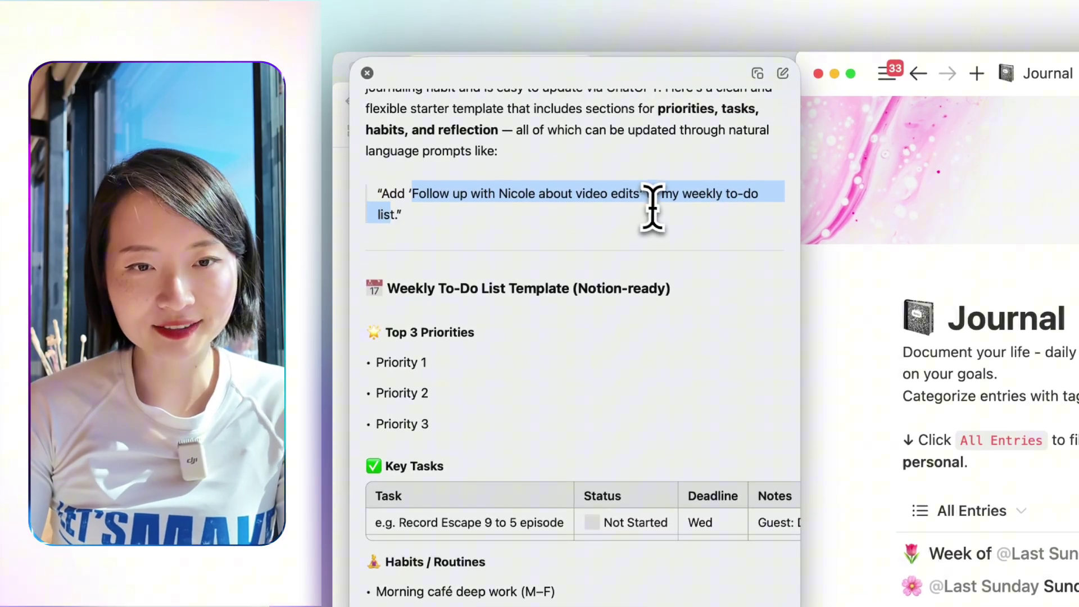
pyautogui.click(713, 200)
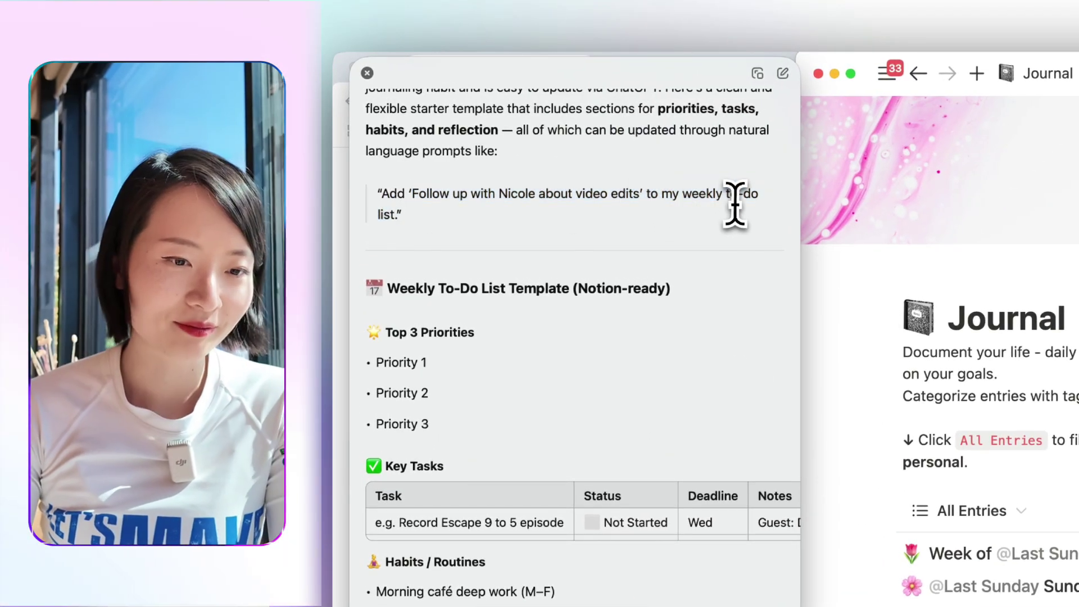
pyautogui.scroll(-5, 590, 253)
pyautogui.scroll(-1, 497, 238)
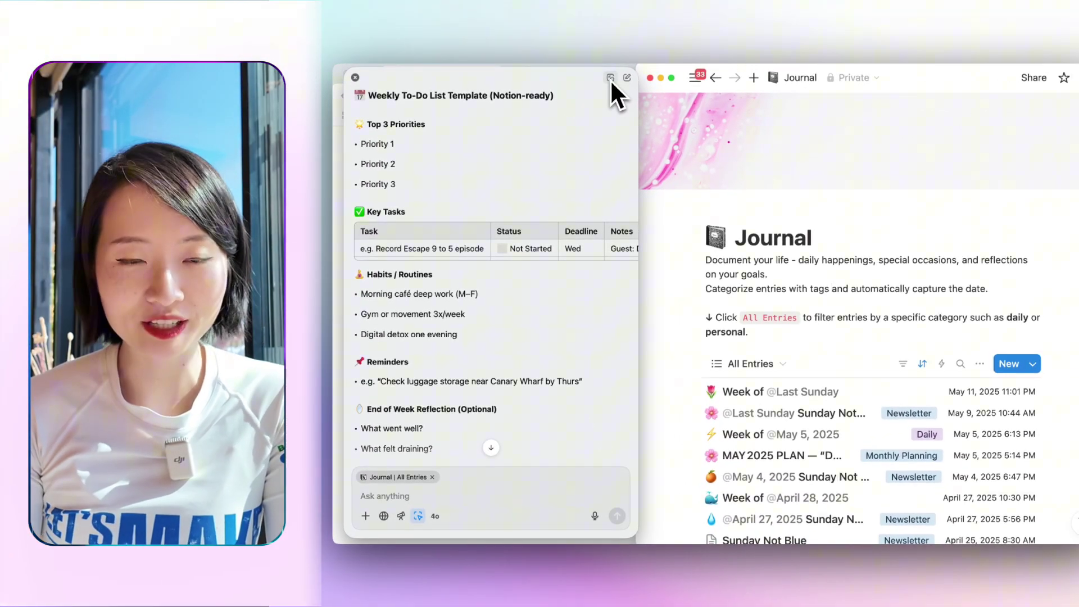
# Move the chat to the full ChatGPT window, then create a new Journal entry in Notion as a full page with its template list in view
pyautogui.click(611, 78)
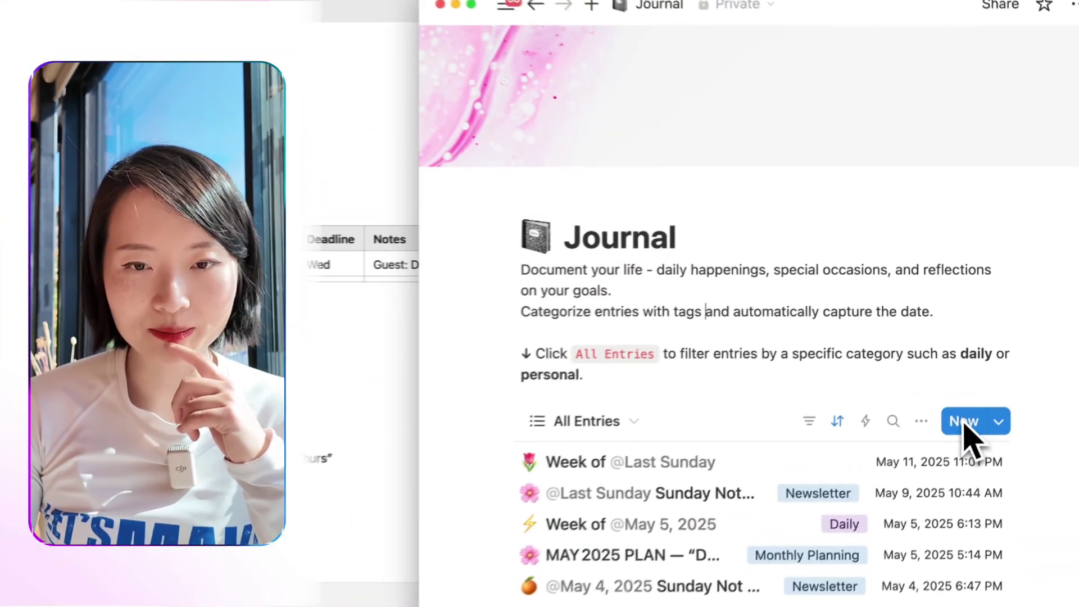
pyautogui.click(1009, 364)
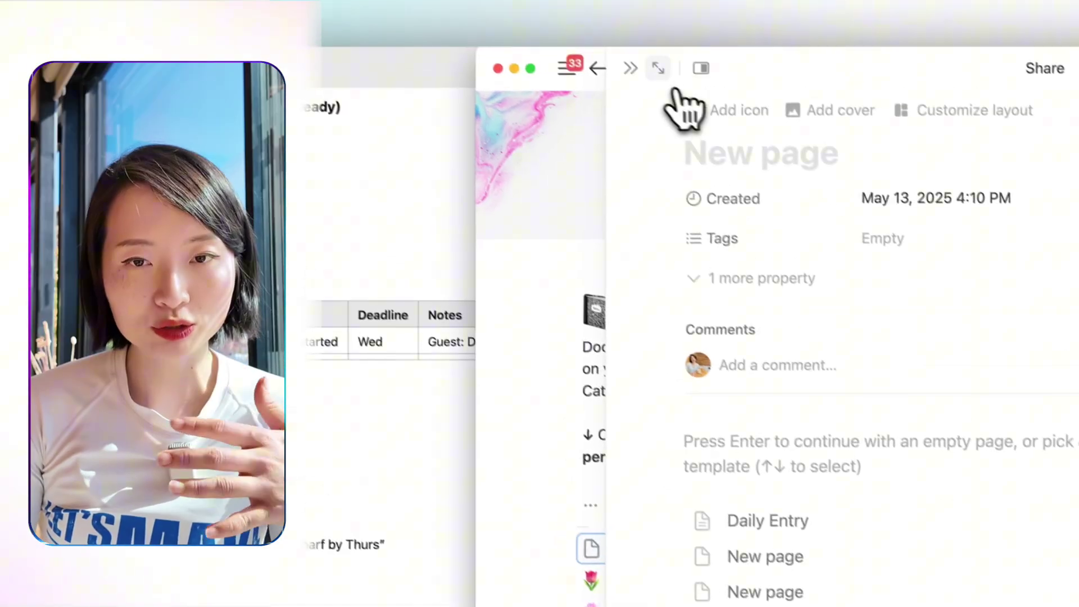
pyautogui.click(568, 3)
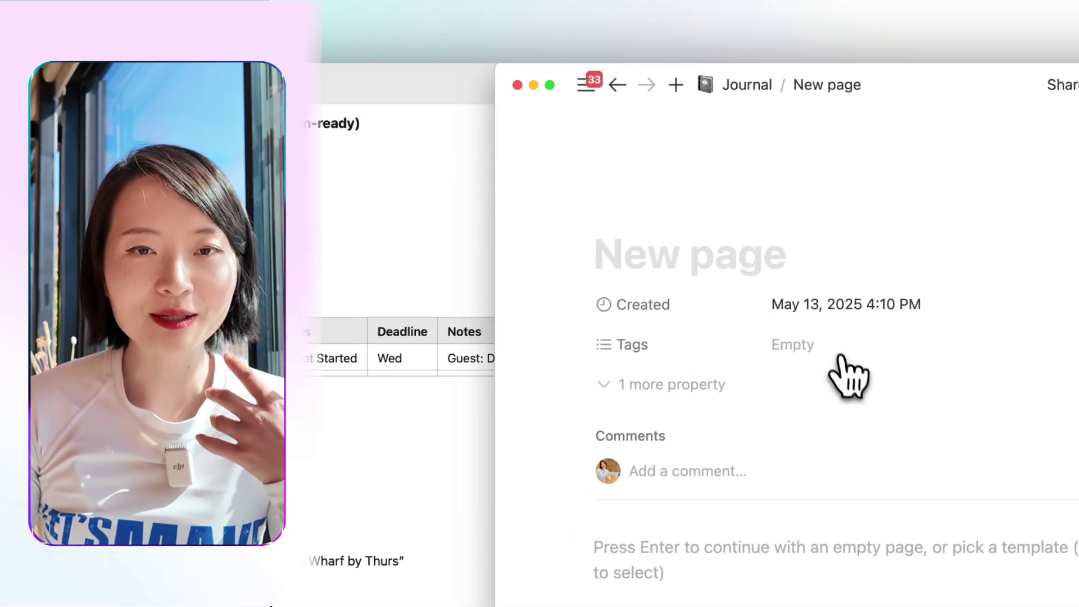
pyautogui.scroll(-10, 834, 565)
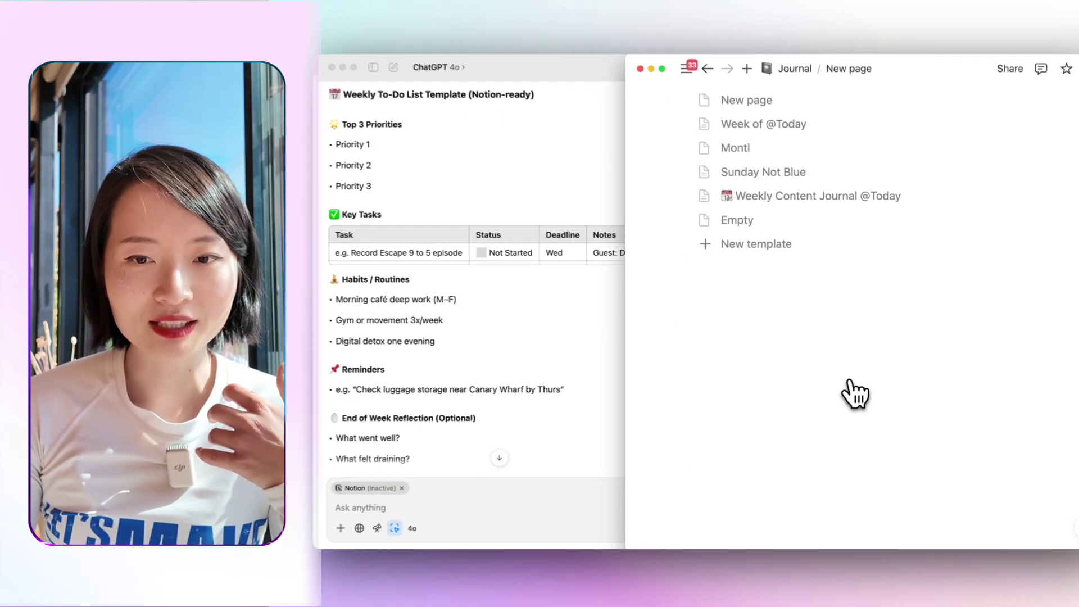
pyautogui.scroll(2, 854, 393)
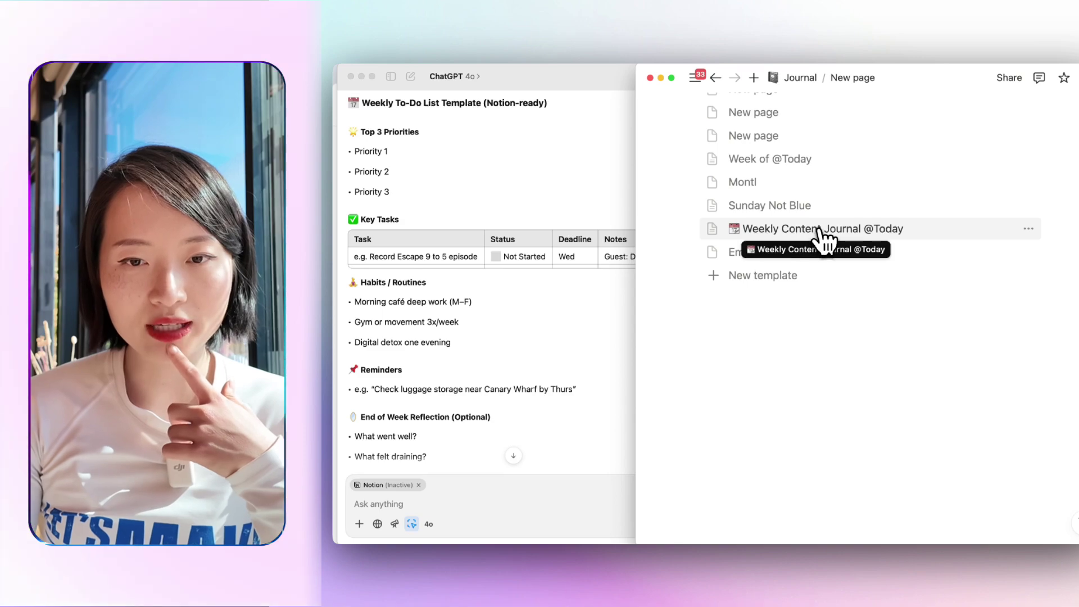
pyautogui.scroll(5, 824, 239)
pyautogui.click(801, 428)
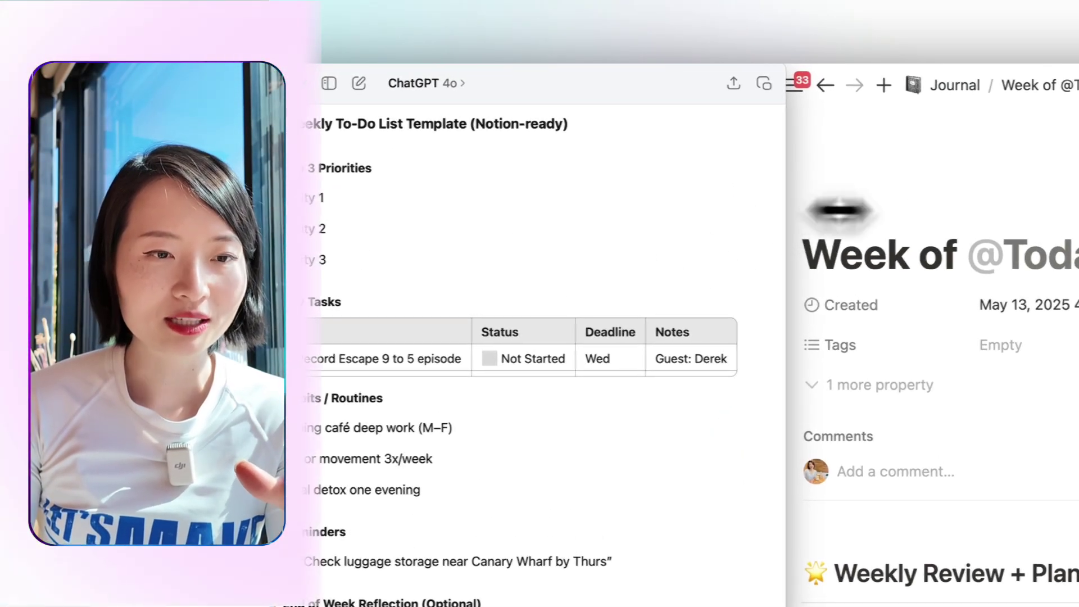
# Read ChatGPT's Weekly To-Do List Template and its How to Use with ChatGPT section, marking headings, the reminder example and the three sample requests
pyautogui.moveTo(795, 213); pyautogui.dragTo(972, 213)
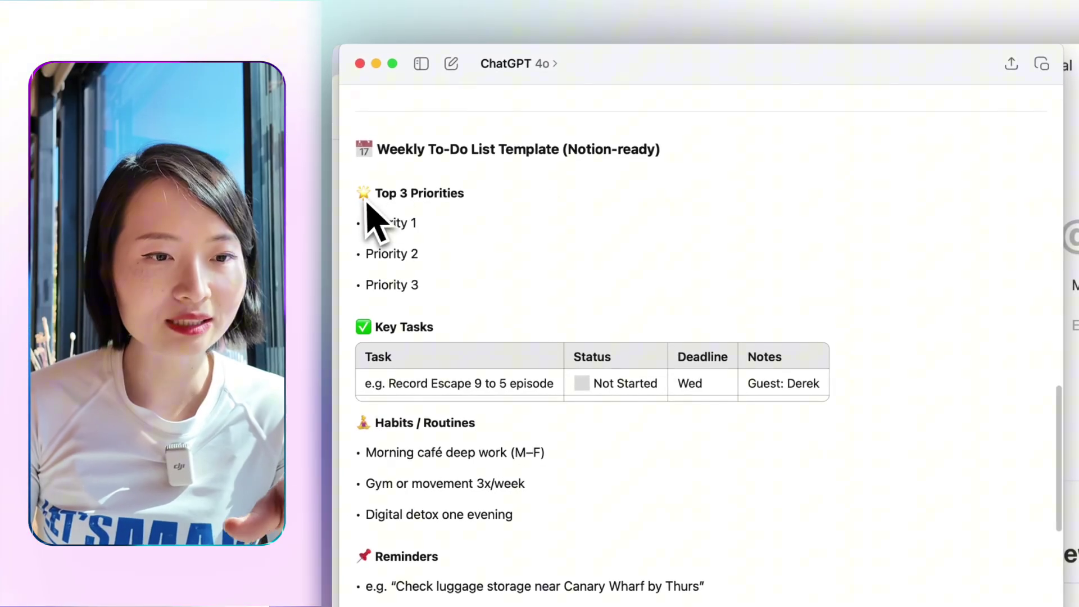
pyautogui.scroll(-3, 350, 250)
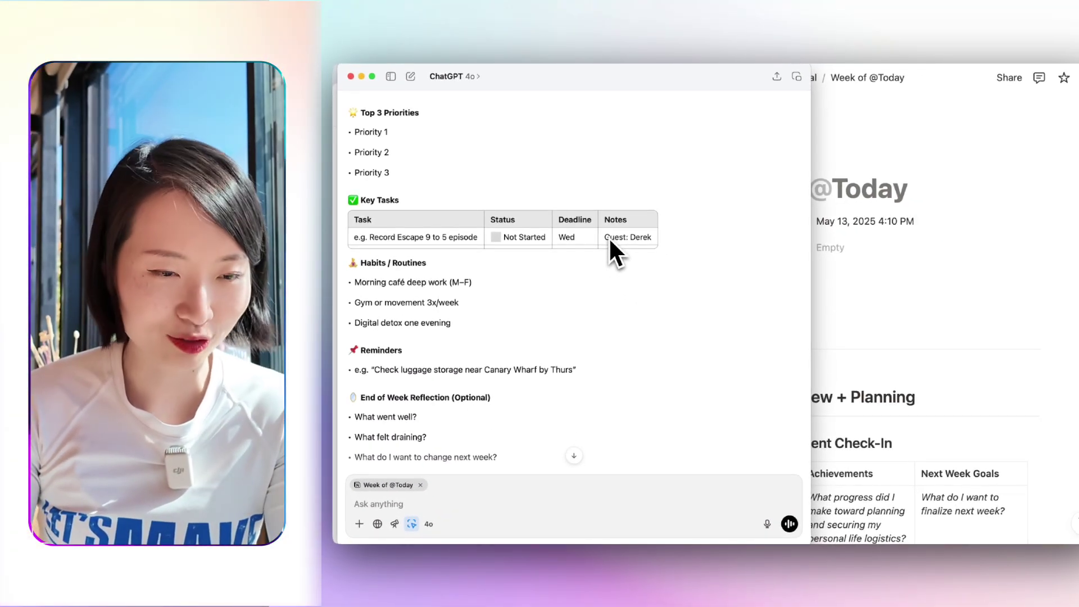
pyautogui.tripleClick(445, 264)
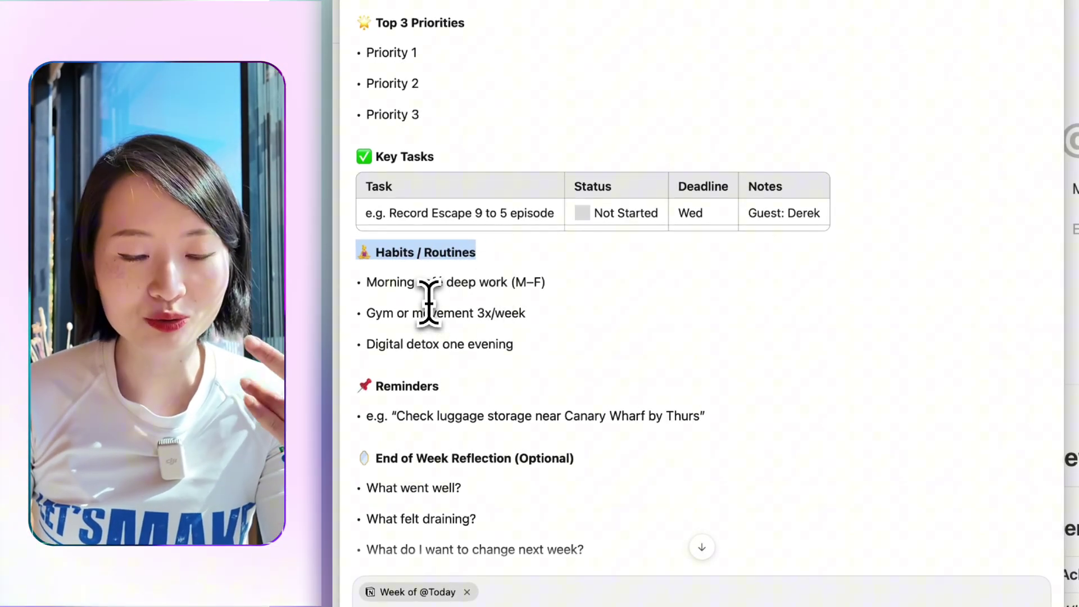
pyautogui.scroll(-3, 395, 291)
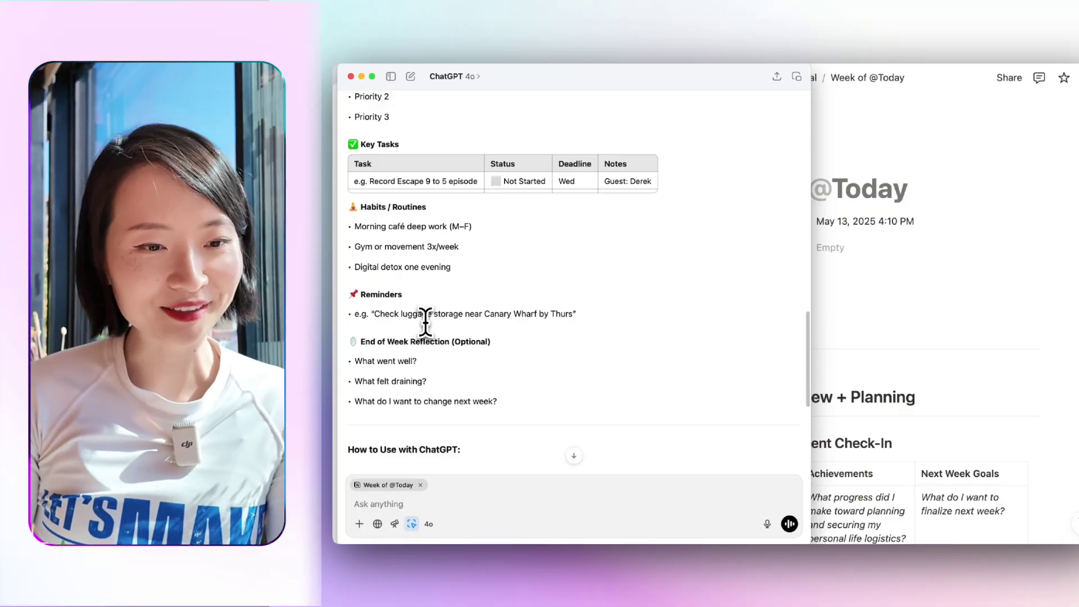
pyautogui.scroll(-2, 414, 320)
pyautogui.moveTo(349, 258); pyautogui.dragTo(415, 260)
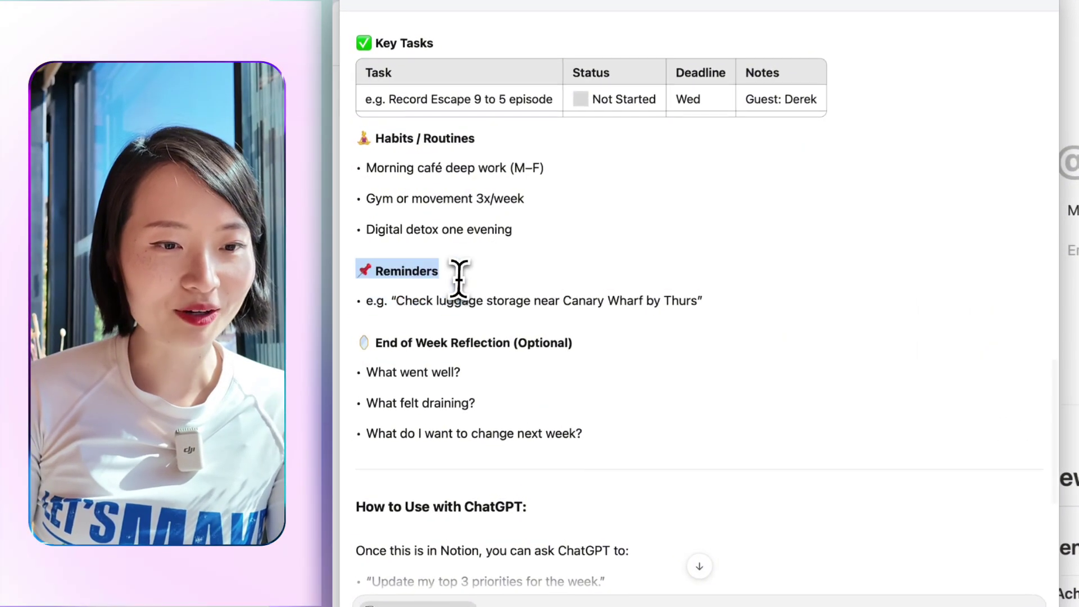
pyautogui.moveTo(365, 294); pyautogui.dragTo(737, 307)
pyautogui.click(710, 298)
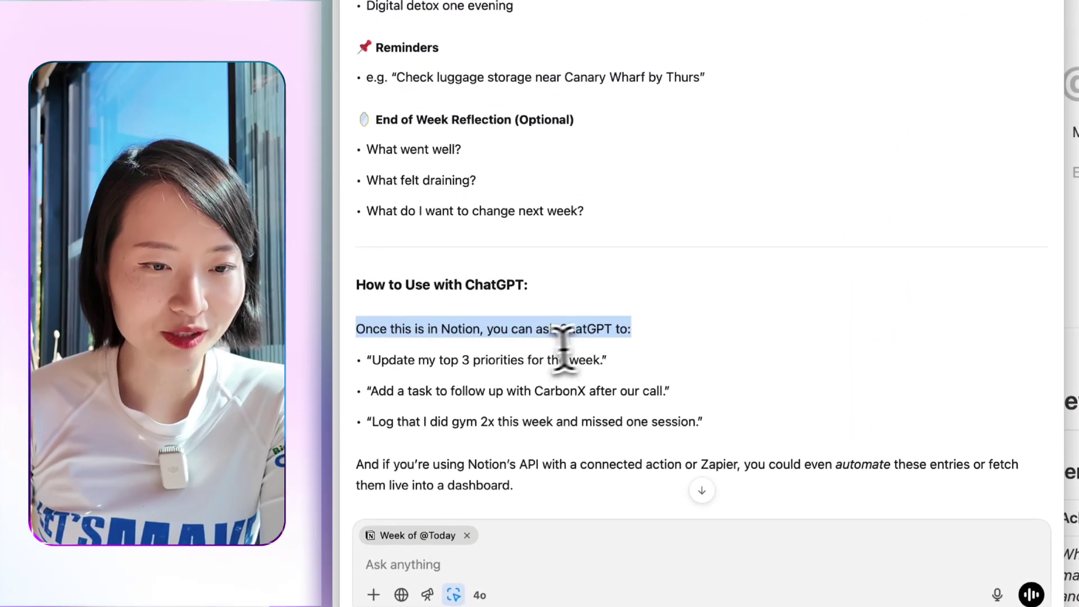
pyautogui.scroll(-3, 424, 371)
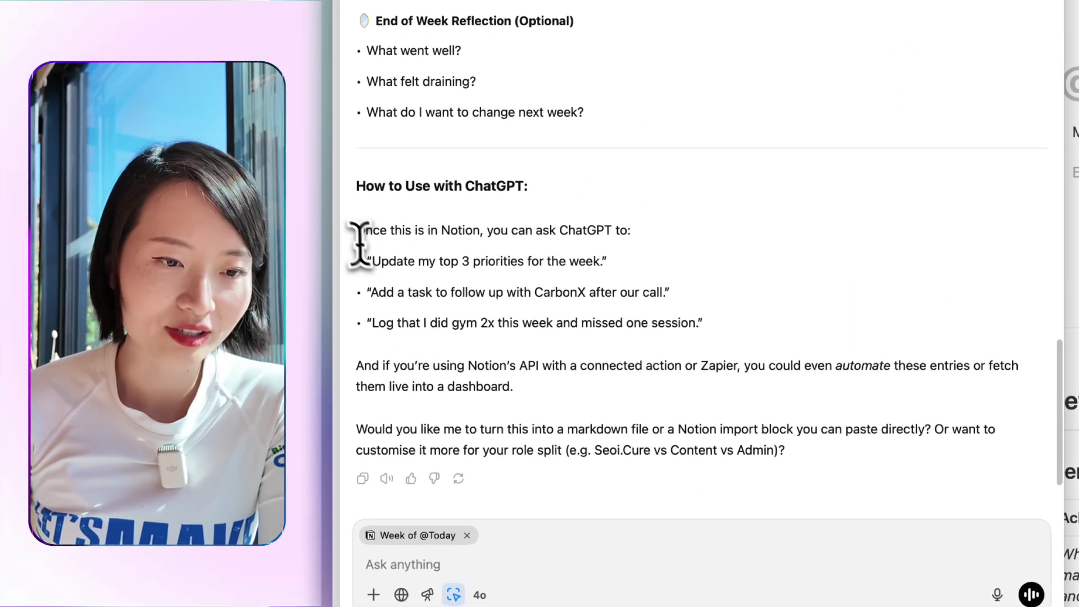
pyautogui.moveTo(349, 251); pyautogui.dragTo(633, 322)
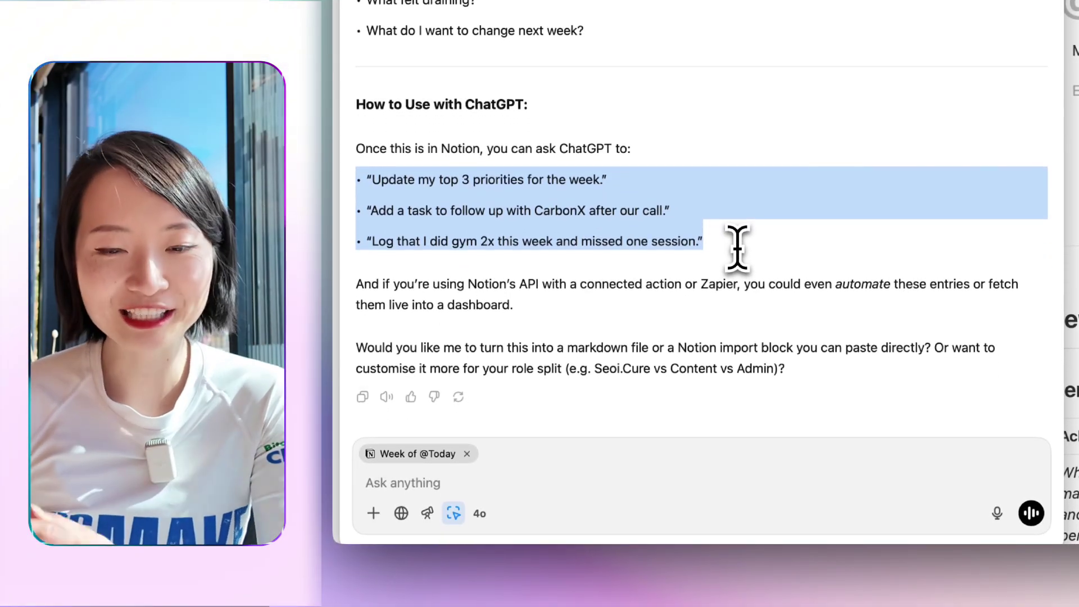
pyautogui.click(738, 248)
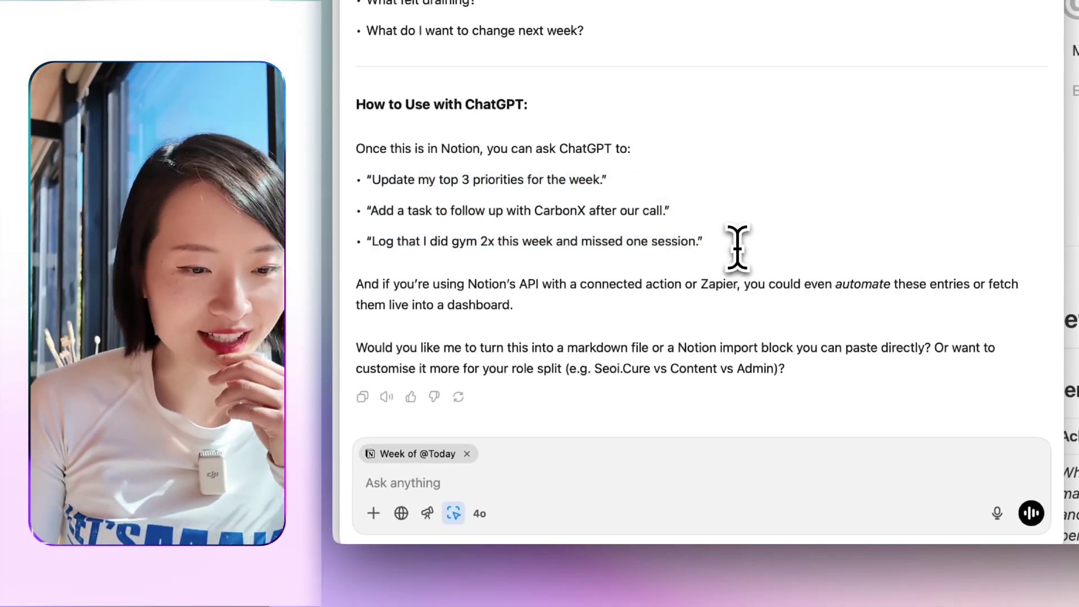
# Select the template text in ChatGPT from Habits / Routines through the End of Week Reflection questions
pyautogui.scroll(6, 590, 373)
pyautogui.moveTo(595, 380); pyautogui.dragTo(461, 132)
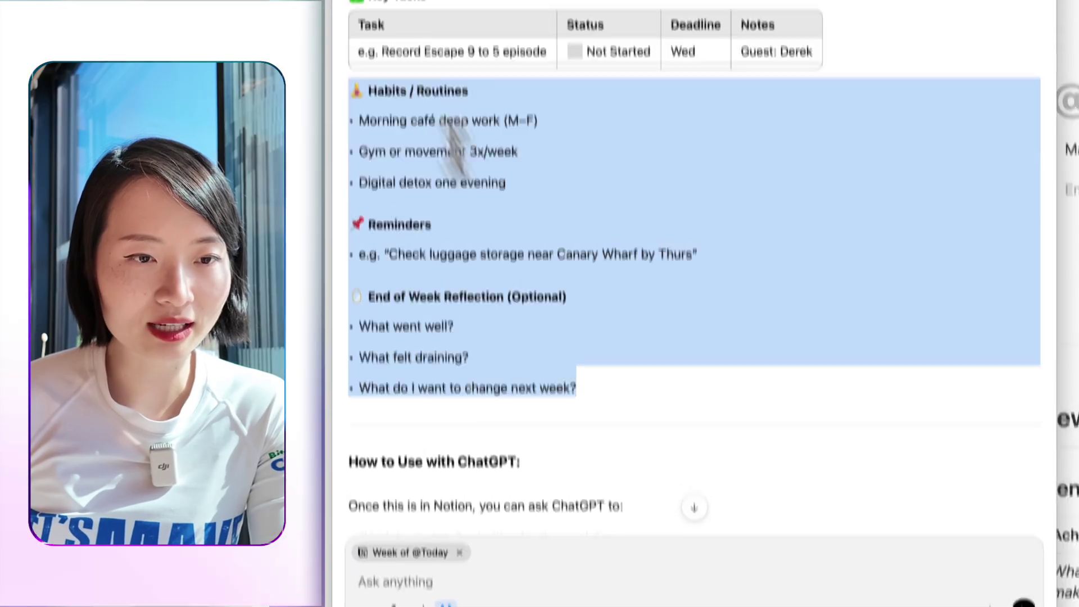
pyautogui.scroll(5, 455, 143)
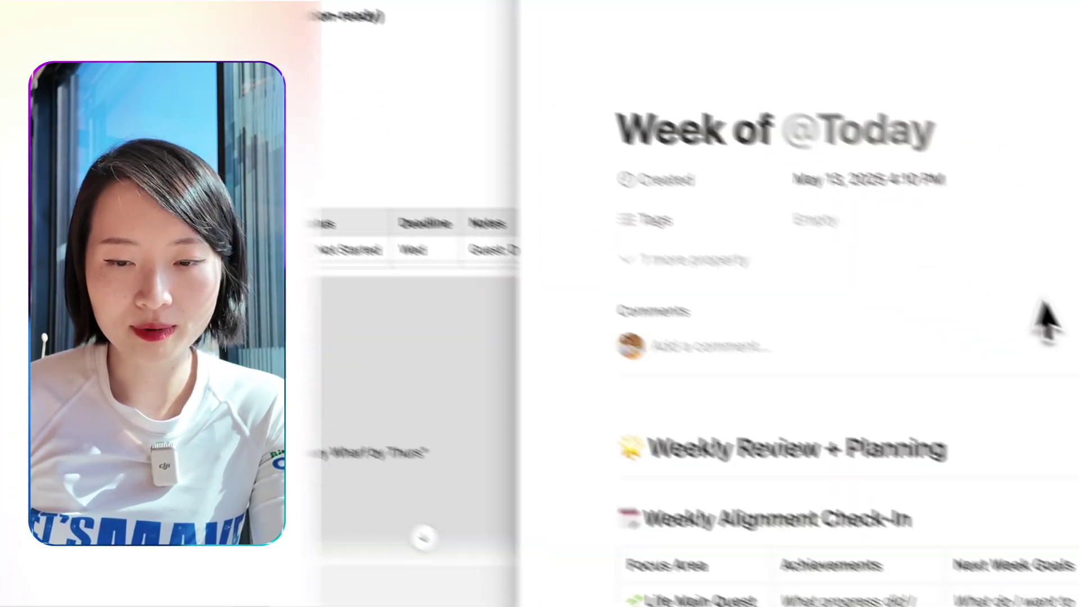
pyautogui.tripleClick(636, 371)
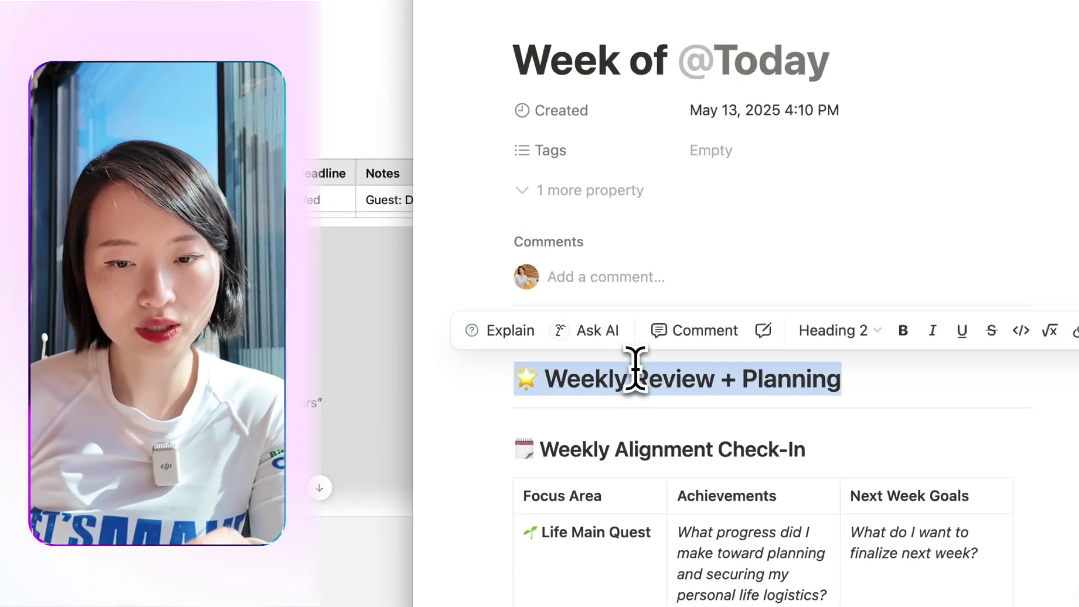
pyautogui.scroll(-15, 636, 371)
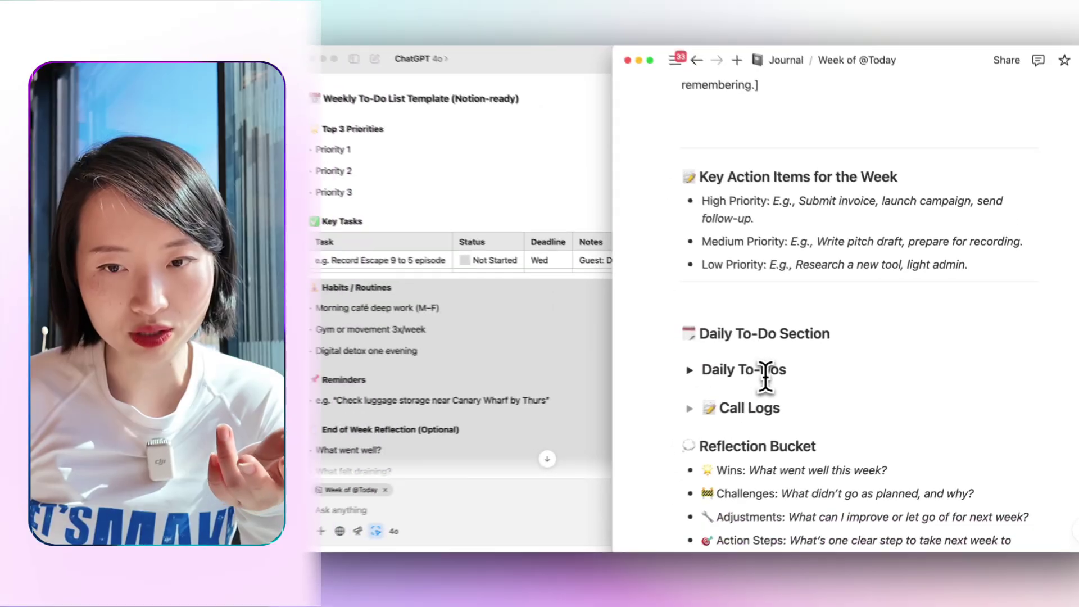
pyautogui.scroll(-5, 636, 371)
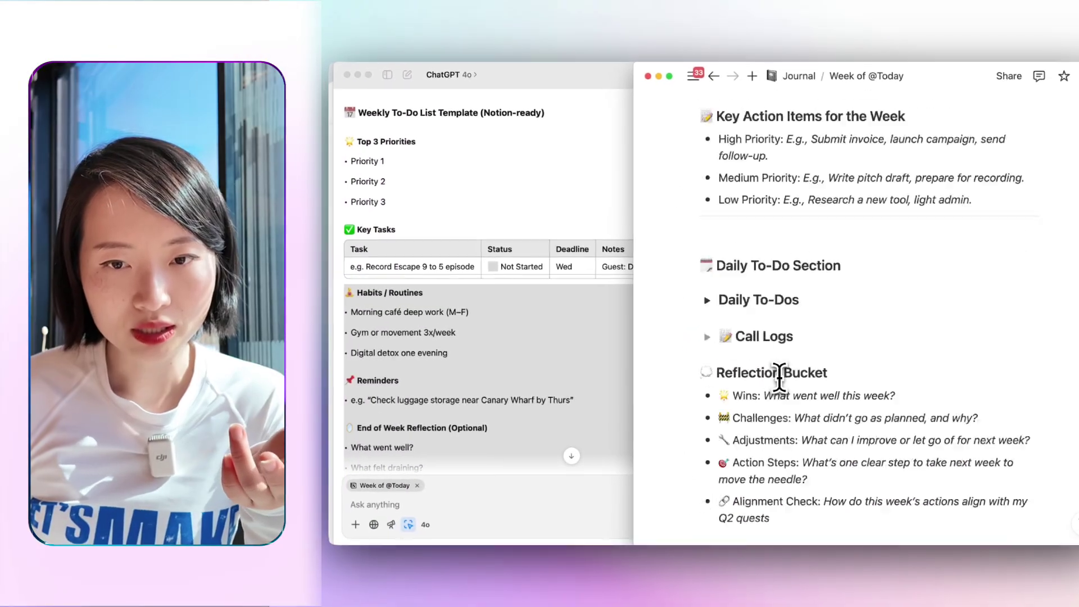
pyautogui.scroll(-5, 781, 380)
pyautogui.click(854, 411)
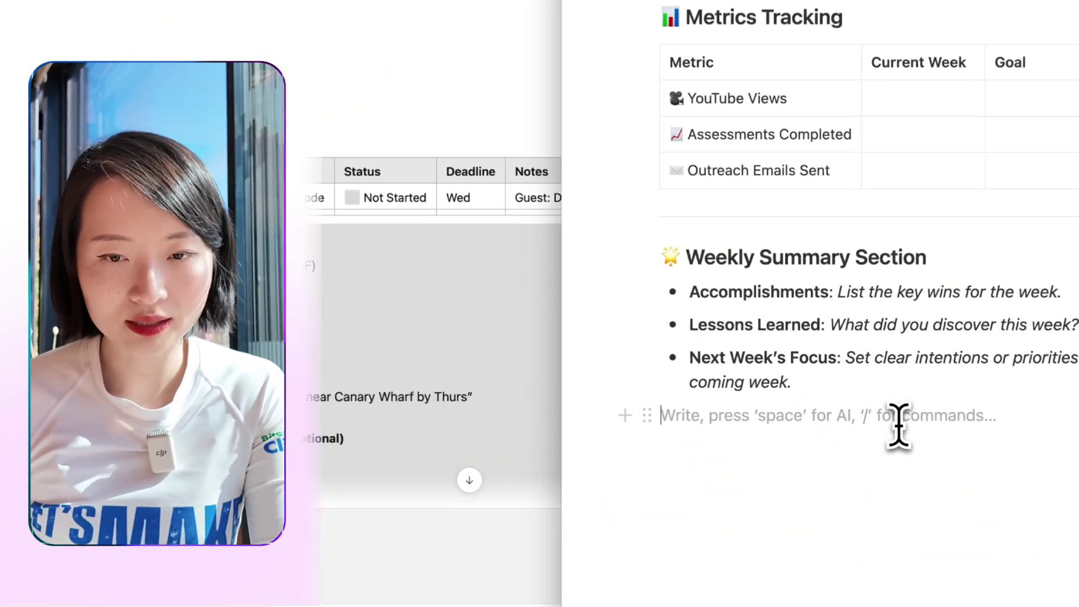
pyautogui.press('super+a')
pyautogui.press('super+a')
pyautogui.press('BackSpace')
pyautogui.scroll(10, 901, 426)
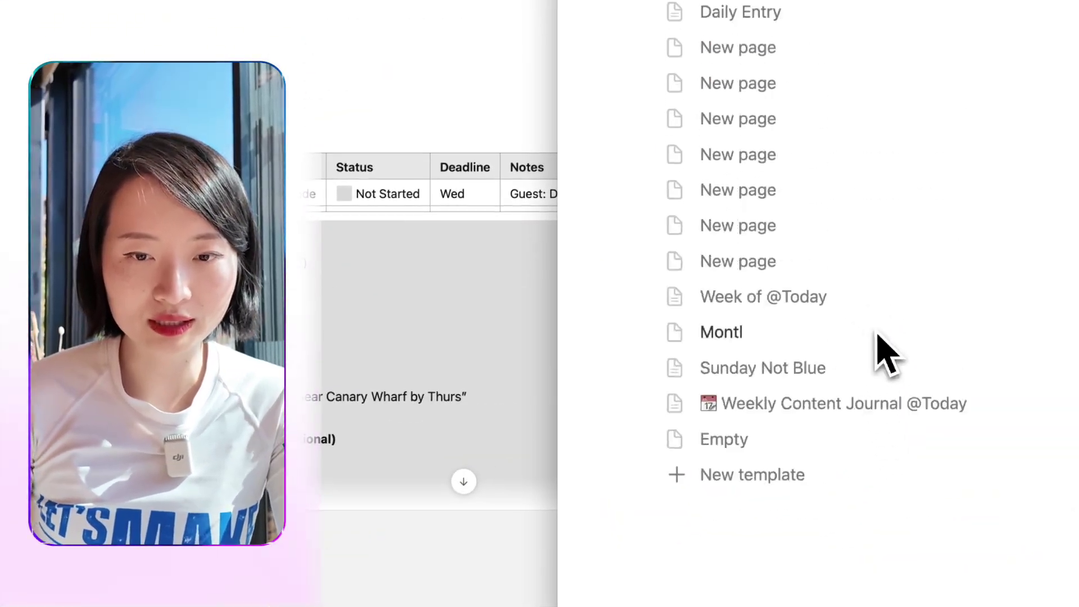
pyautogui.press('Return')
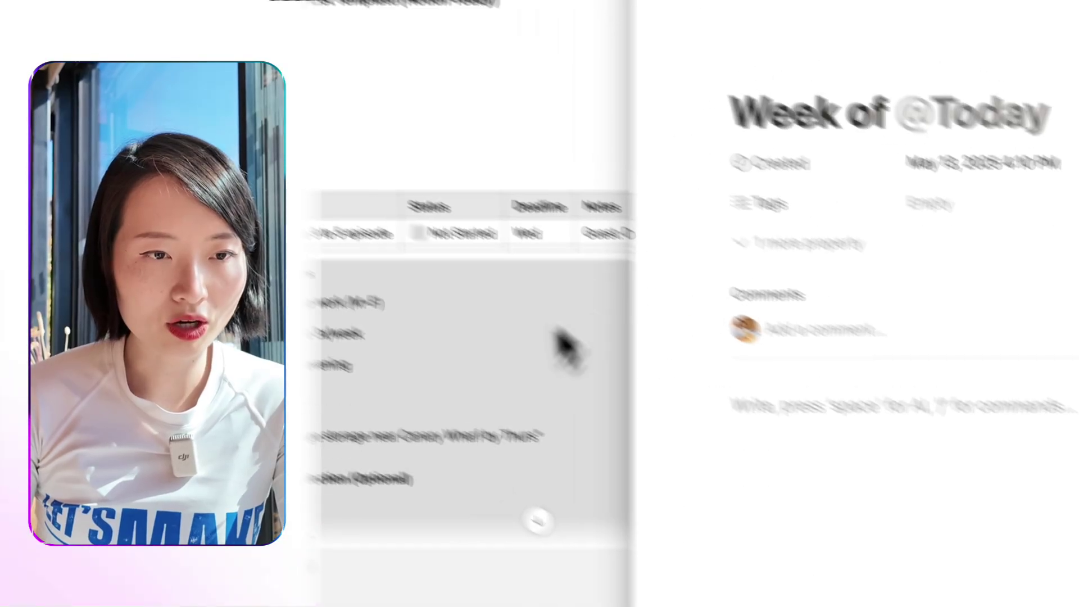
pyautogui.click(309, 270)
pyautogui.click(934, 398)
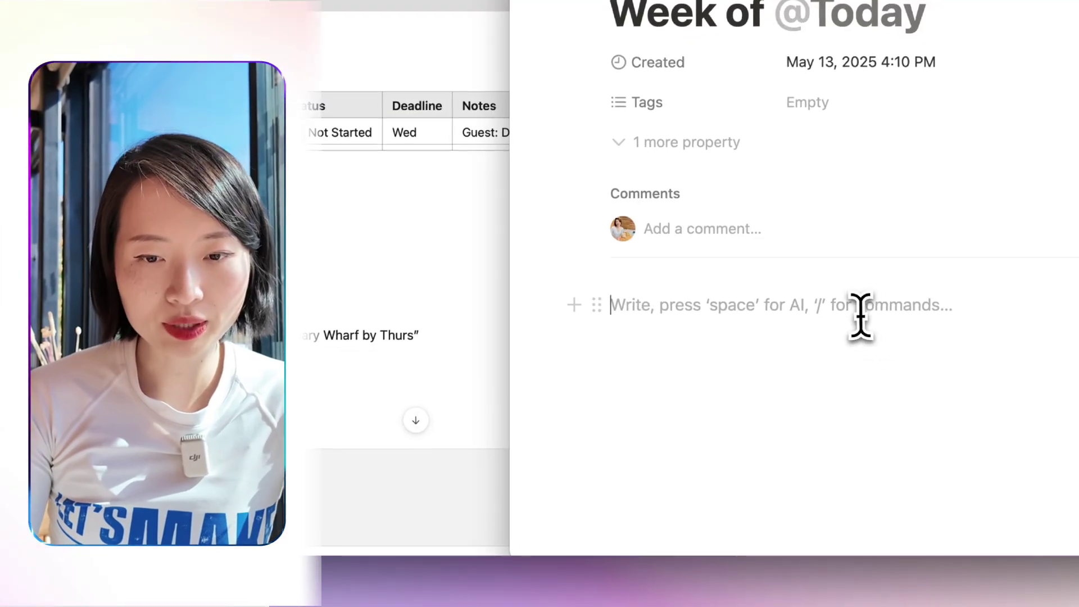
pyautogui.press('super+v')
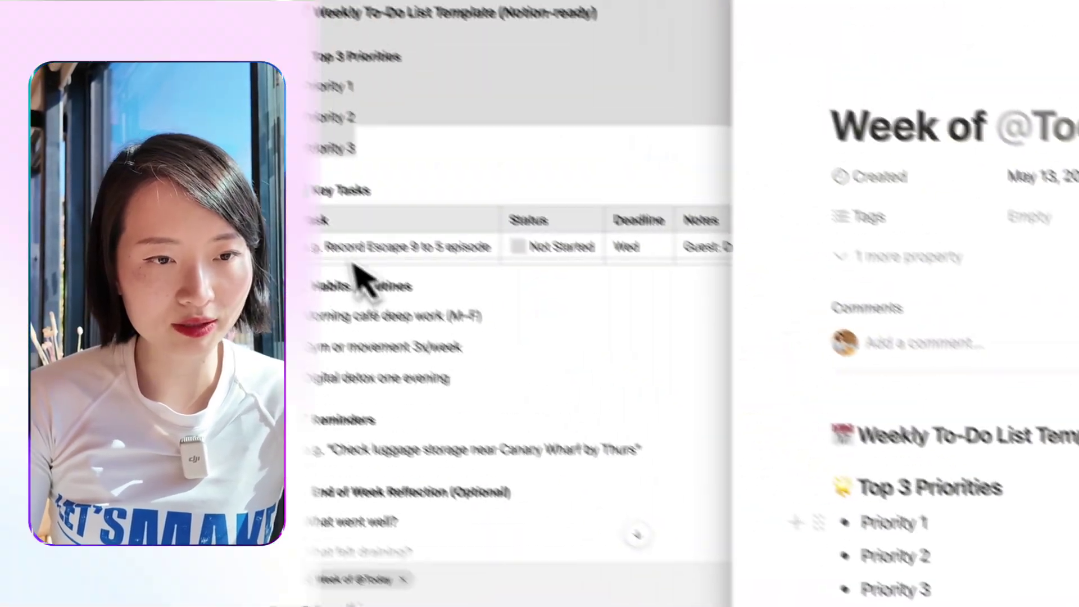
pyautogui.click(349, 241)
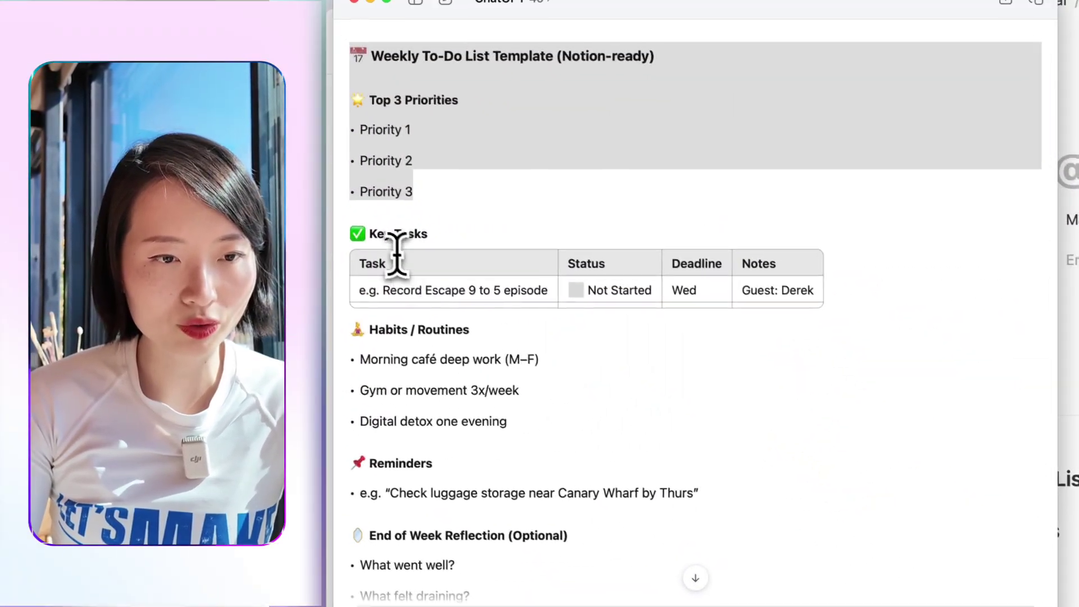
pyautogui.click(835, 506)
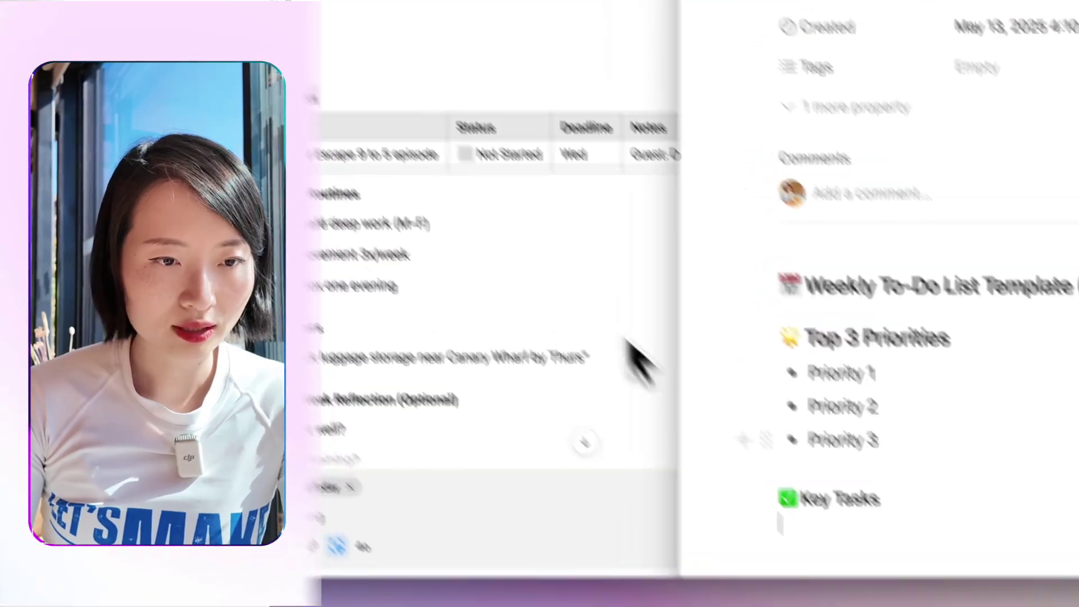
# Copy the Key Tasks table header and the sections from Habits / Routines through End of Week Reflection from ChatGPT into the Notion page
pyautogui.click(624, 331)
pyautogui.moveTo(319, 143); pyautogui.dragTo(795, 138)
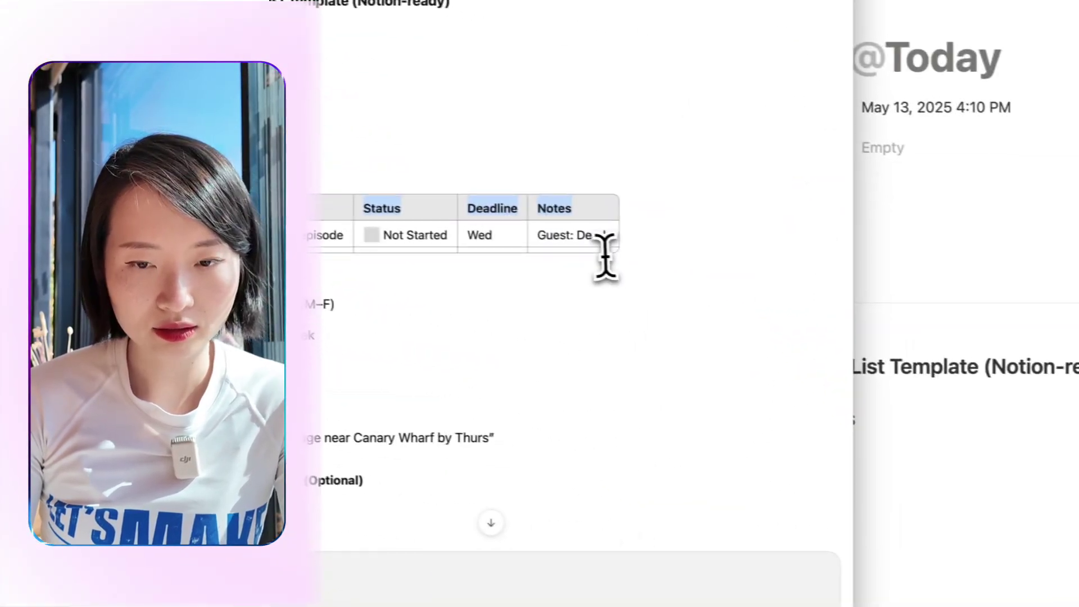
pyautogui.moveTo(373, 253); pyautogui.dragTo(503, 514)
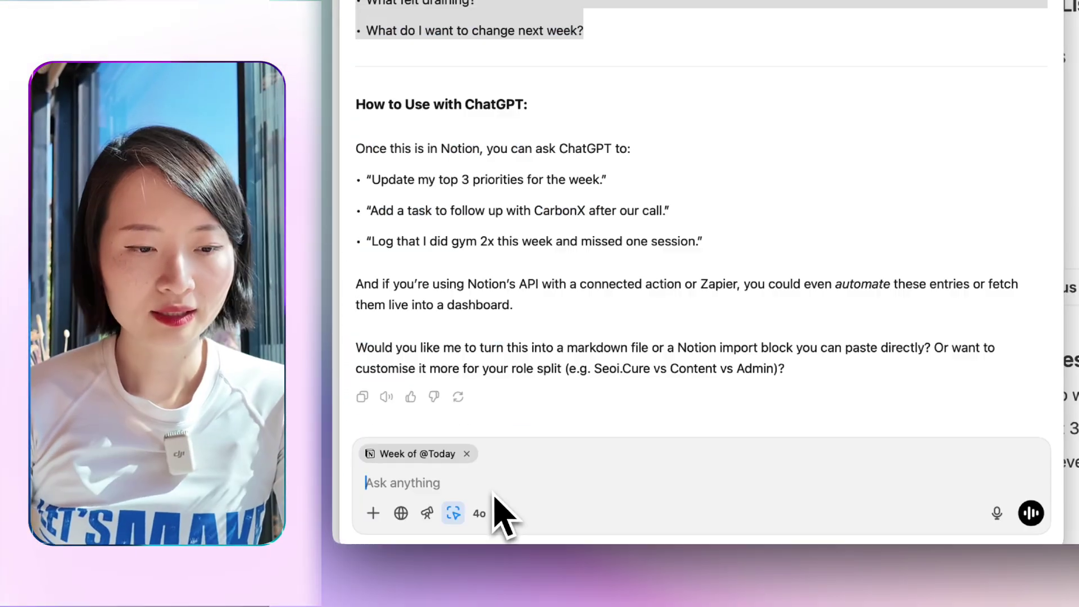
# Draft the ChatGPT message "can you improve it so that it's more customizable for people who's using Notion and chatGPT this way? maybe add some prompt"
pyautogui.write('can')
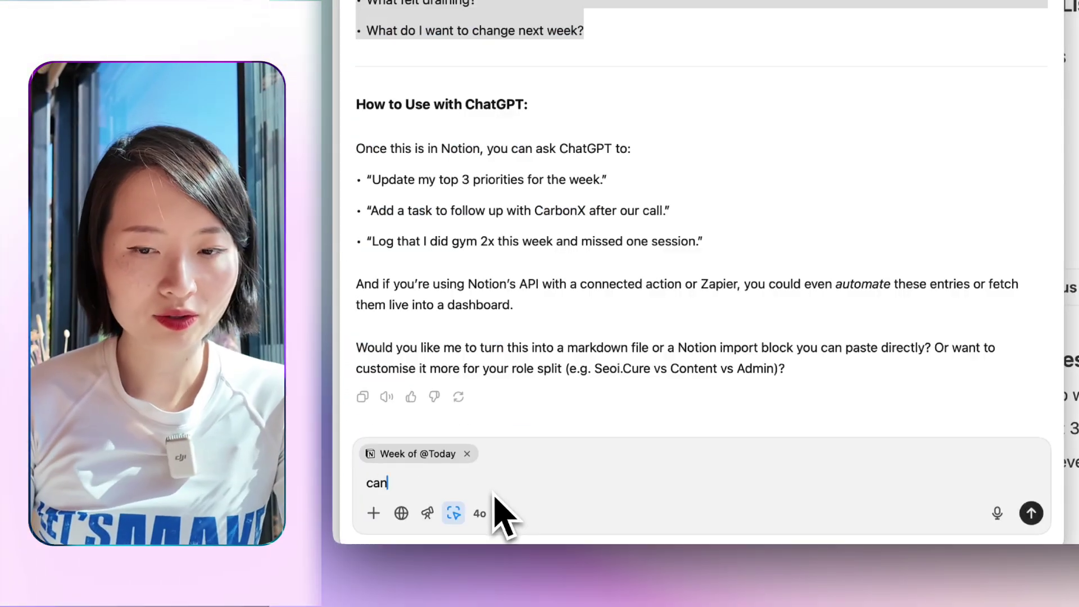
pyautogui.write(' you ')
pyautogui.write('improve it so t')
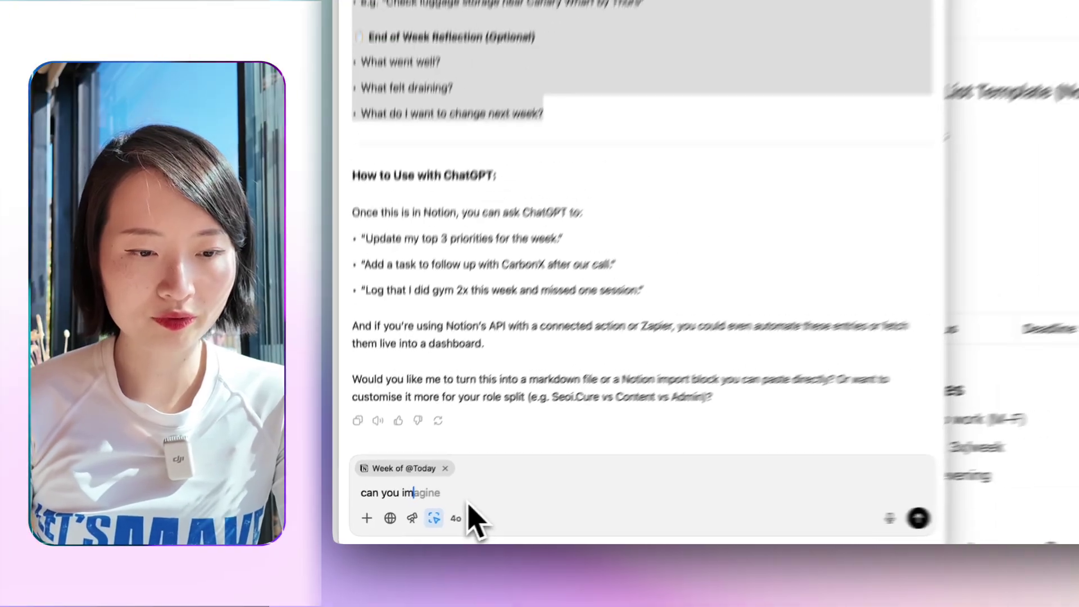
pyautogui.write('hat it')
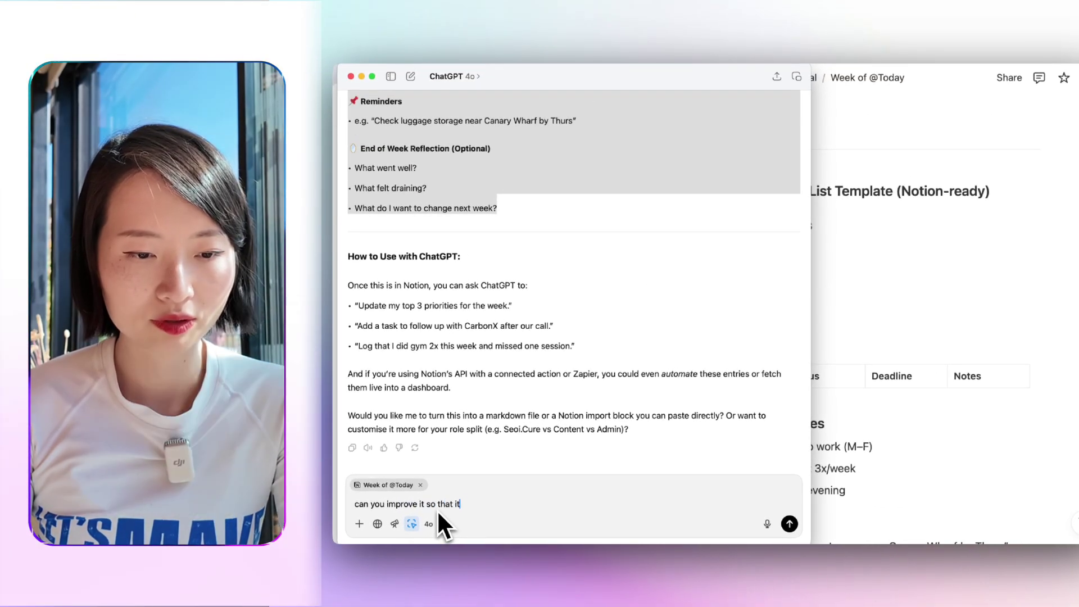
pyautogui.write("'s more customiza")
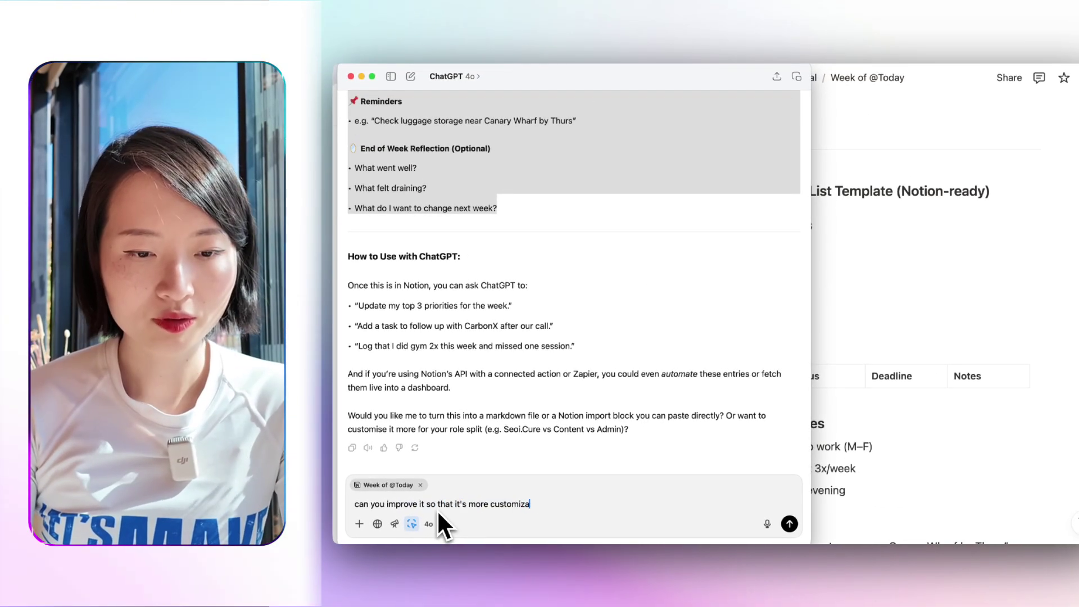
pyautogui.write('ble for people ')
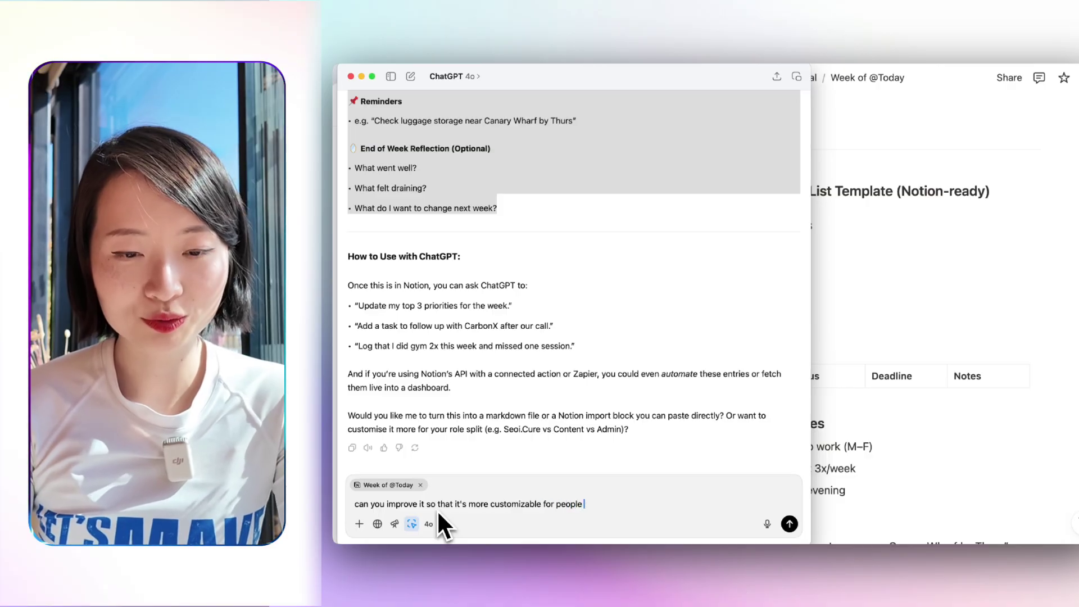
pyautogui.write("who's using Notion and chatGPT this way? ")
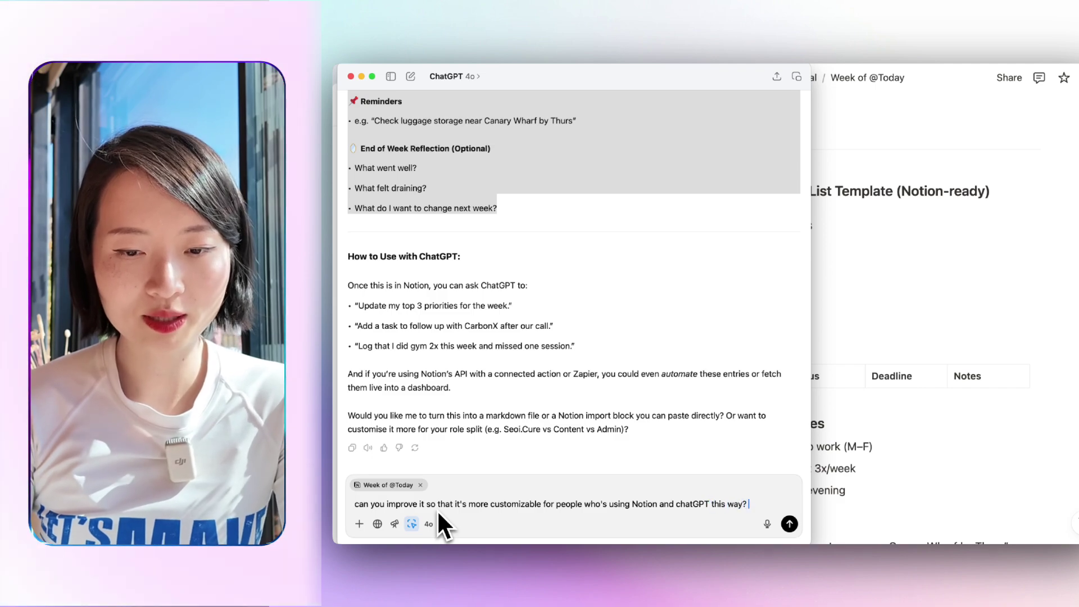
pyautogui.write('maybe add some prompt')
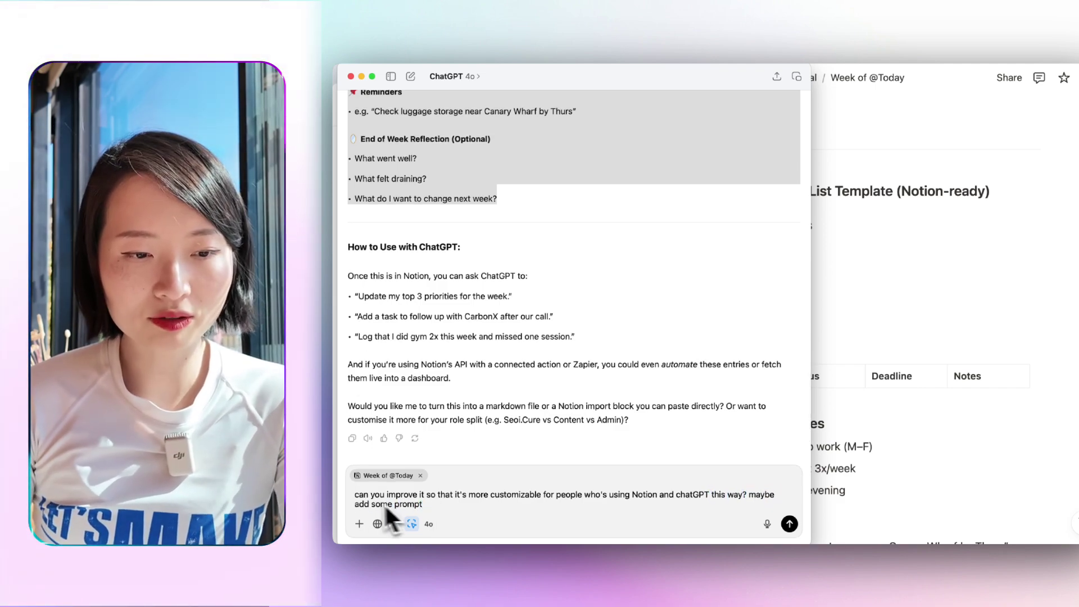
pyautogui.moveTo(386, 479)
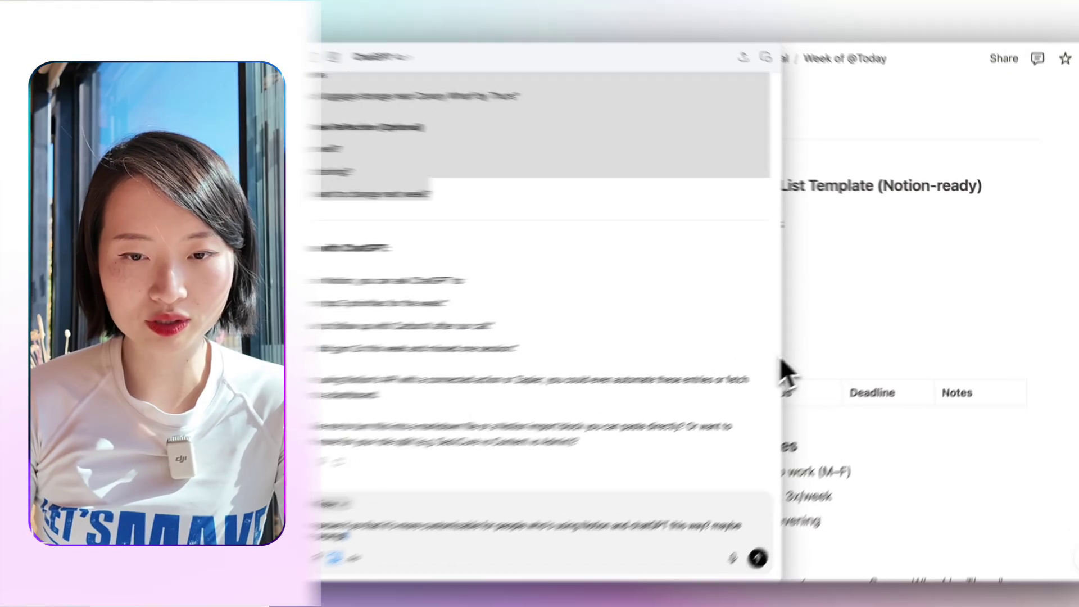
pyautogui.click(814, 365)
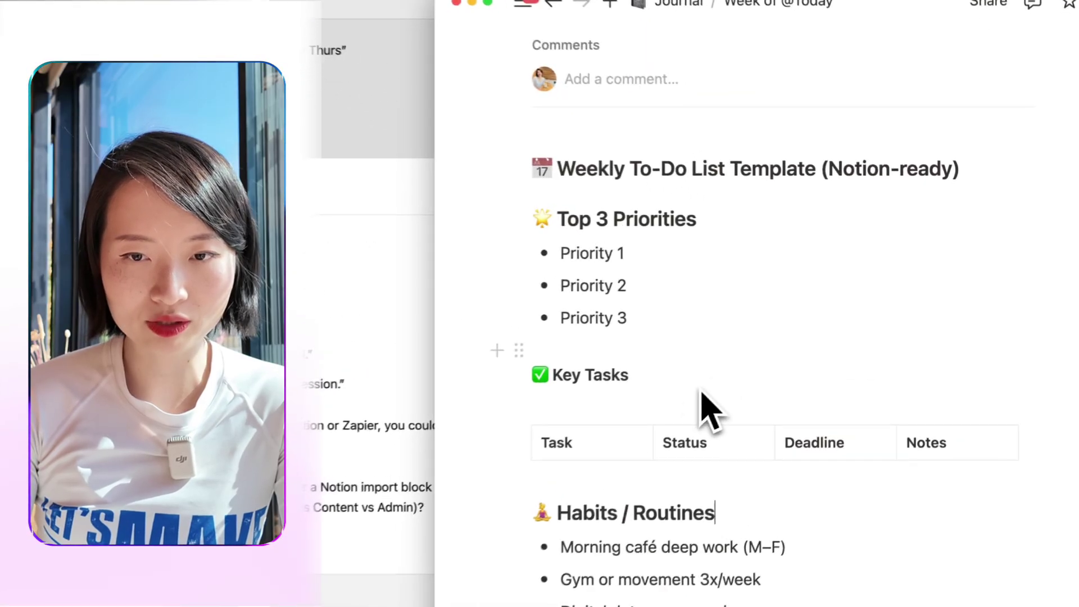
pyautogui.scroll(5, 692, 275)
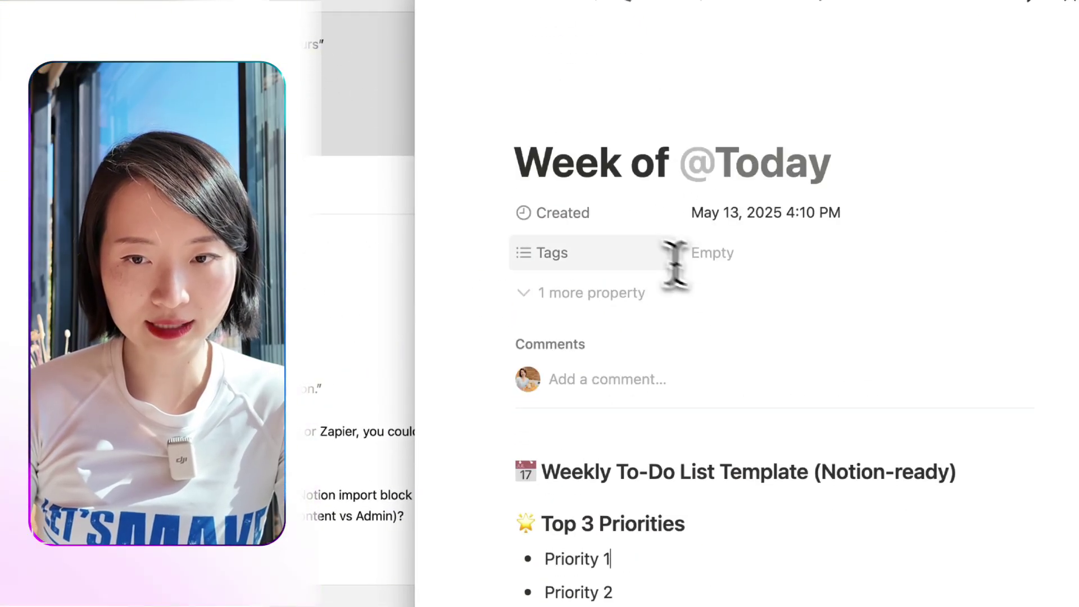
pyautogui.scroll(-5, 883, 264)
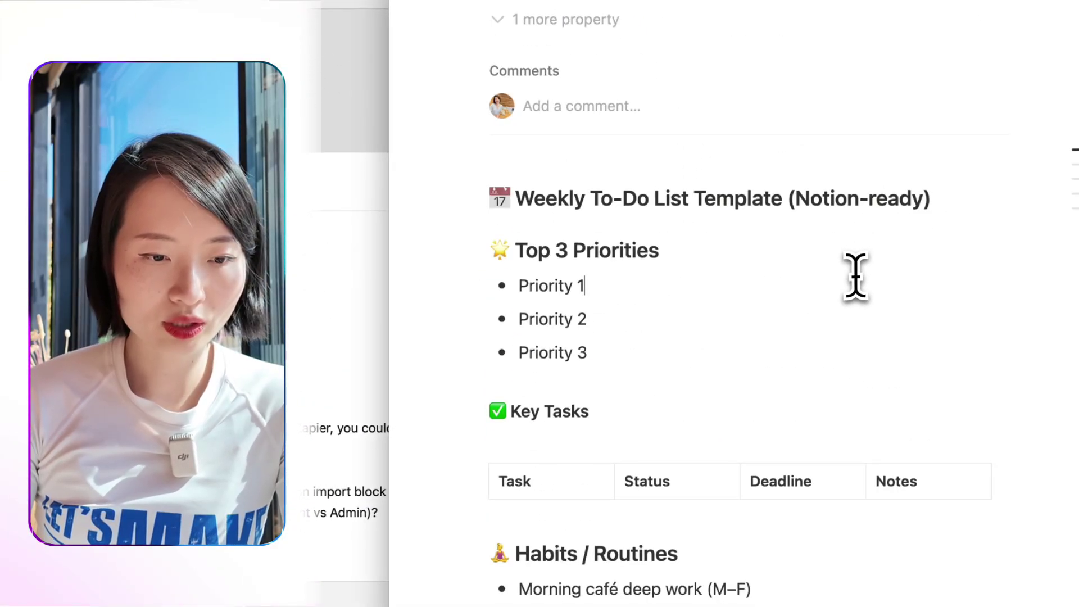
pyautogui.click(494, 525)
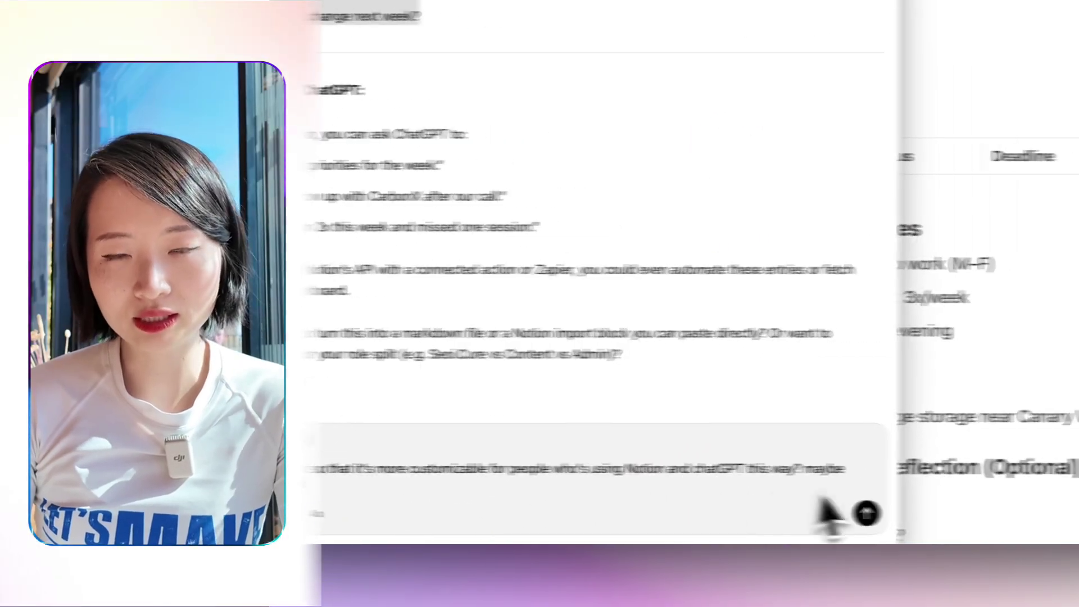
pyautogui.click(867, 513)
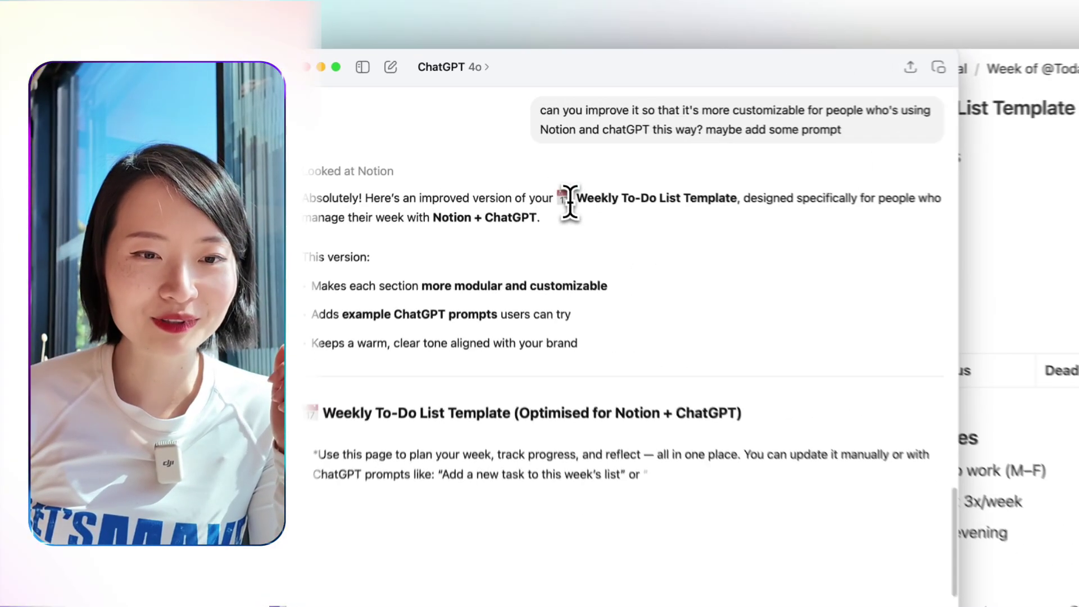
# Read ChatGPT's improved Weekly To-Do List Template from its introduction through the Reminders / Loose Ends section
pyautogui.moveTo(541, 169); pyautogui.dragTo(657, 170)
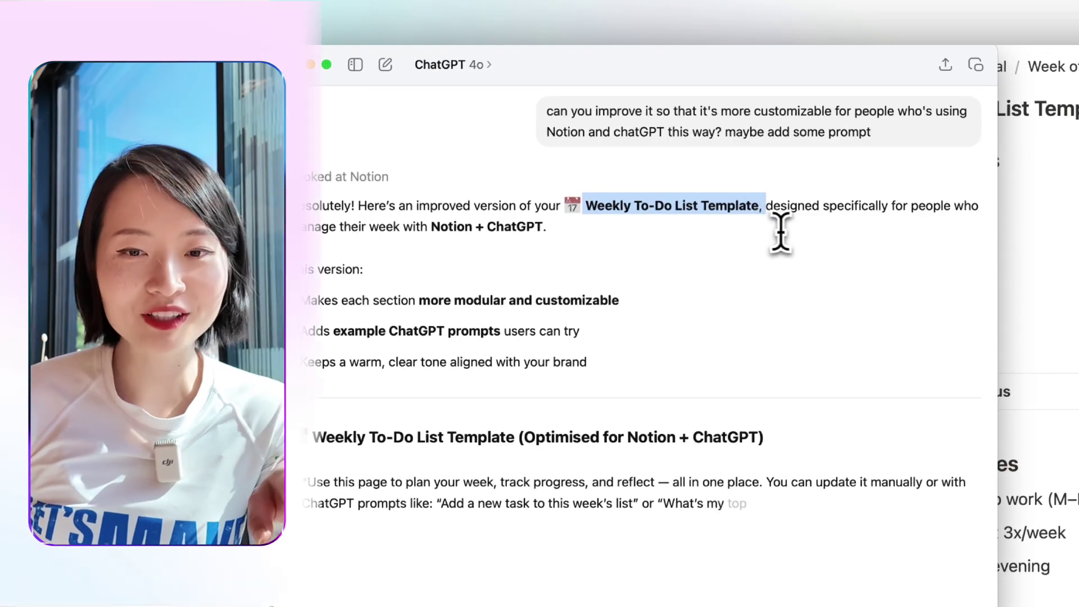
pyautogui.click(785, 231)
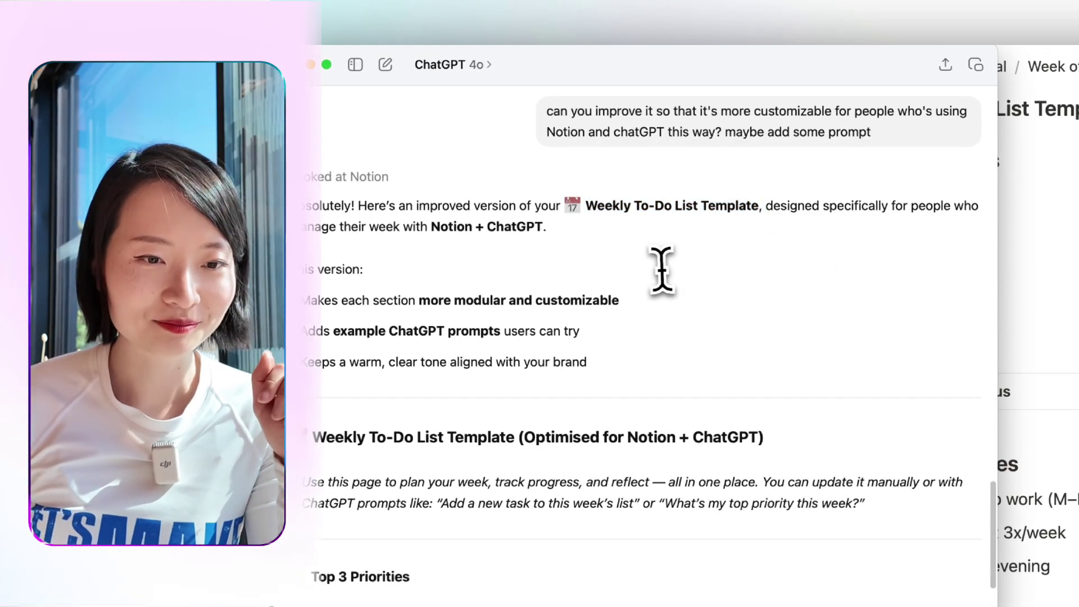
pyautogui.scroll(-3, 562, 315)
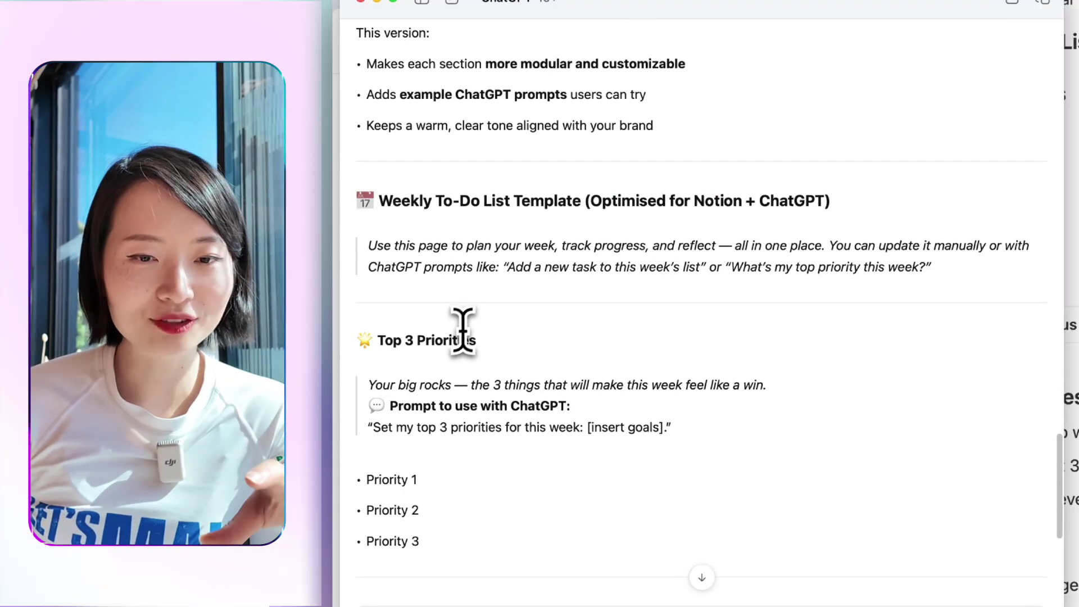
pyautogui.tripleClick(538, 253)
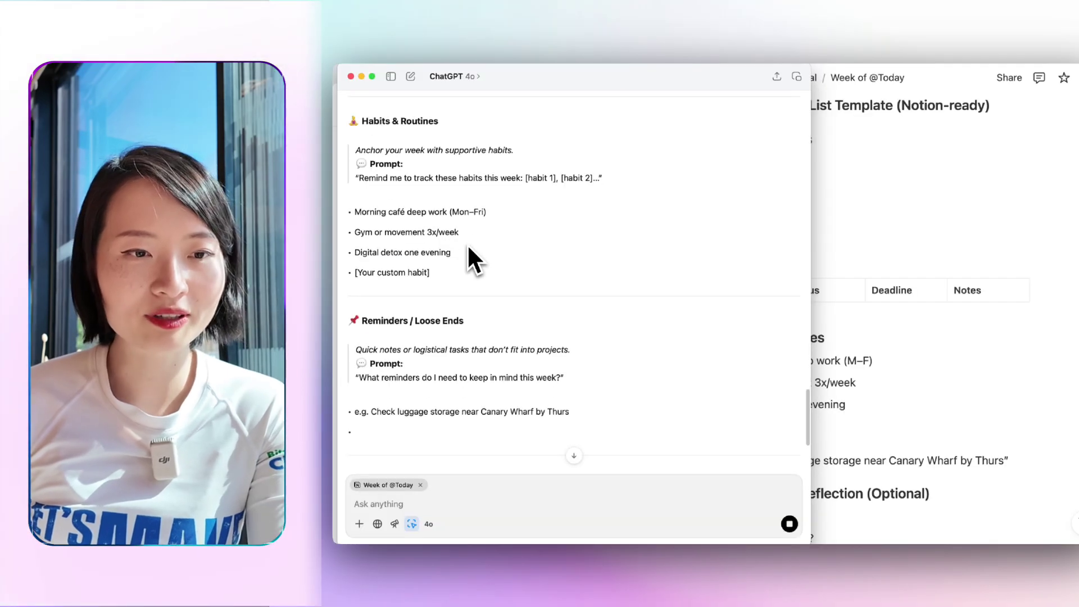
pyautogui.scroll(-1, 475, 259)
pyautogui.scroll(-1, 469, 250)
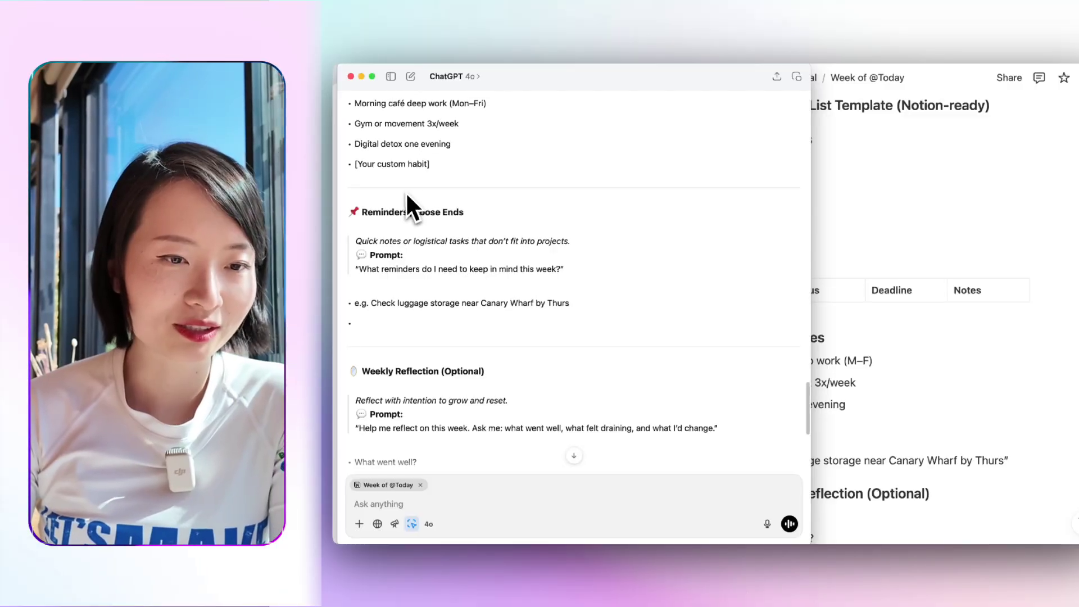
# Review the descriptions and example prompts of the improved template's Key Tasks, Habits & Routines, Reminders and Weekly Reflection sections
pyautogui.scroll(8, 406, 192)
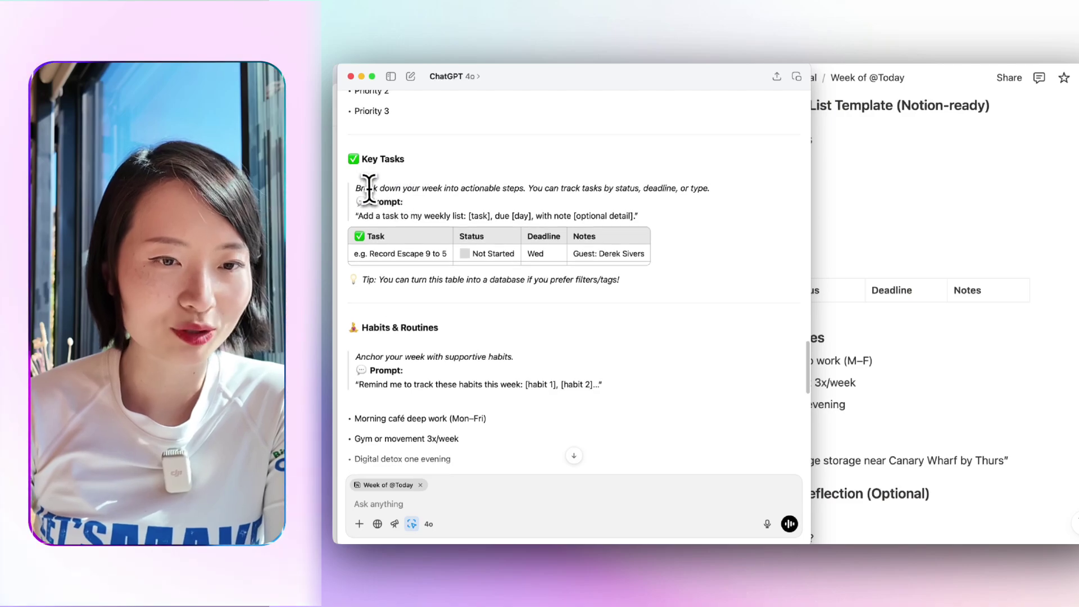
pyautogui.moveTo(357, 188); pyautogui.dragTo(710, 188)
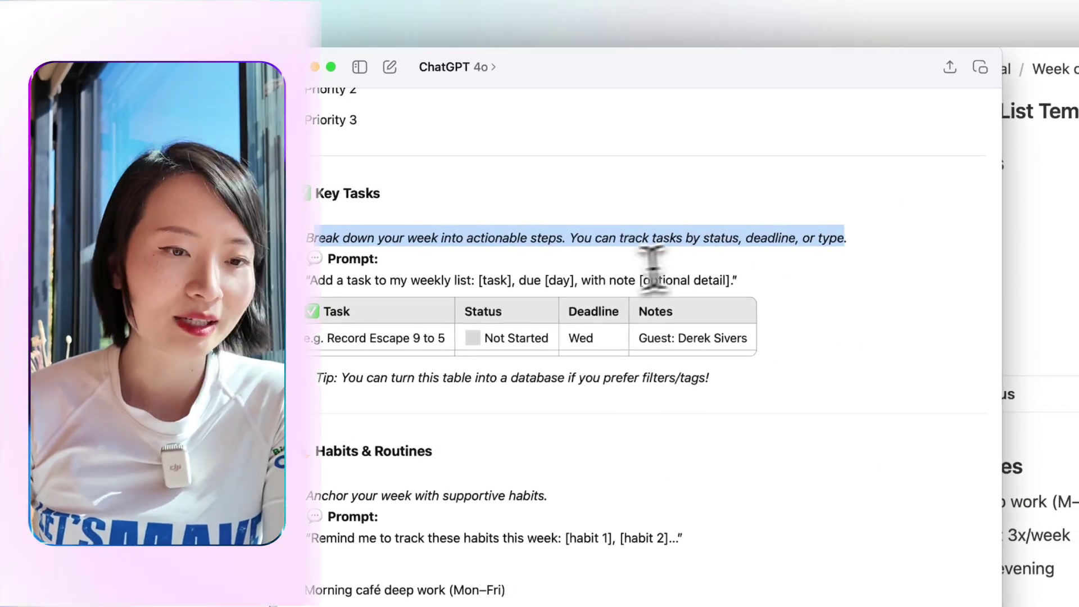
pyautogui.scroll(-5, 618, 265)
pyautogui.moveTo(307, 298); pyautogui.dragTo(565, 301)
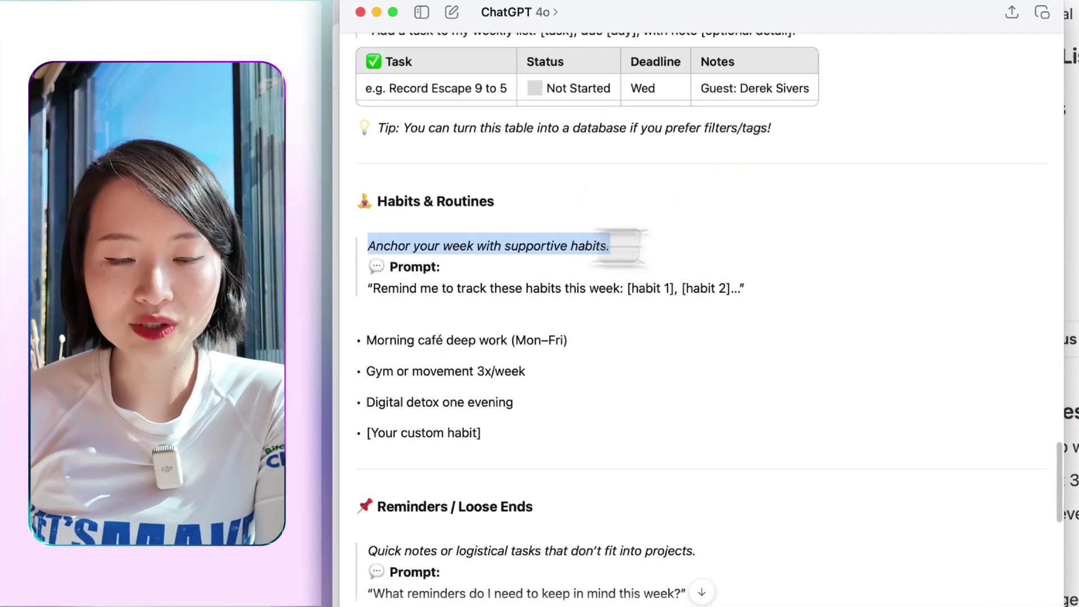
pyautogui.scroll(-5, 708, 246)
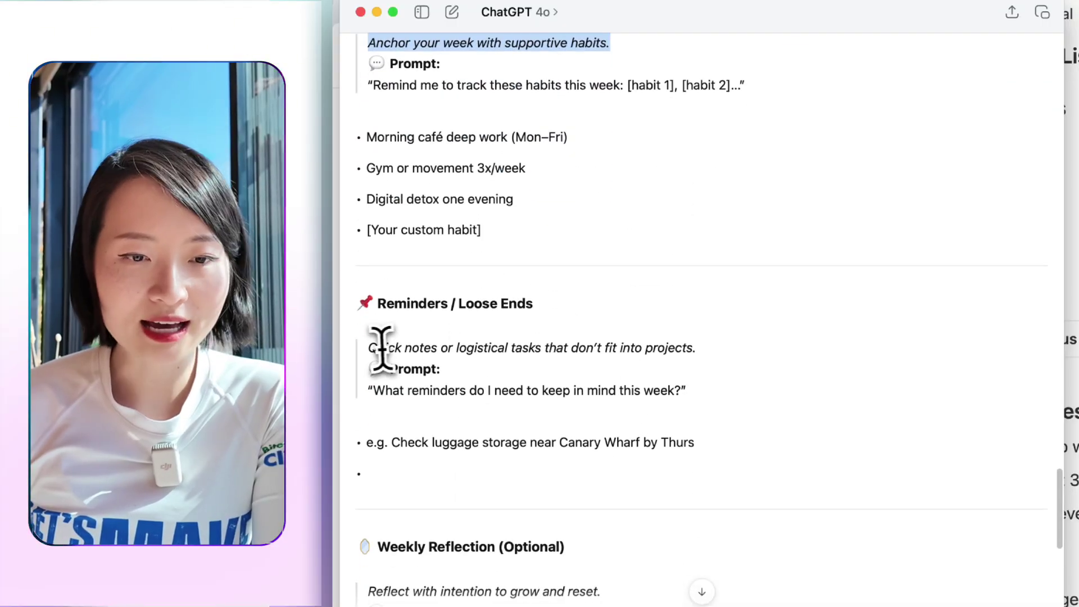
pyautogui.scroll(-4, 562, 309)
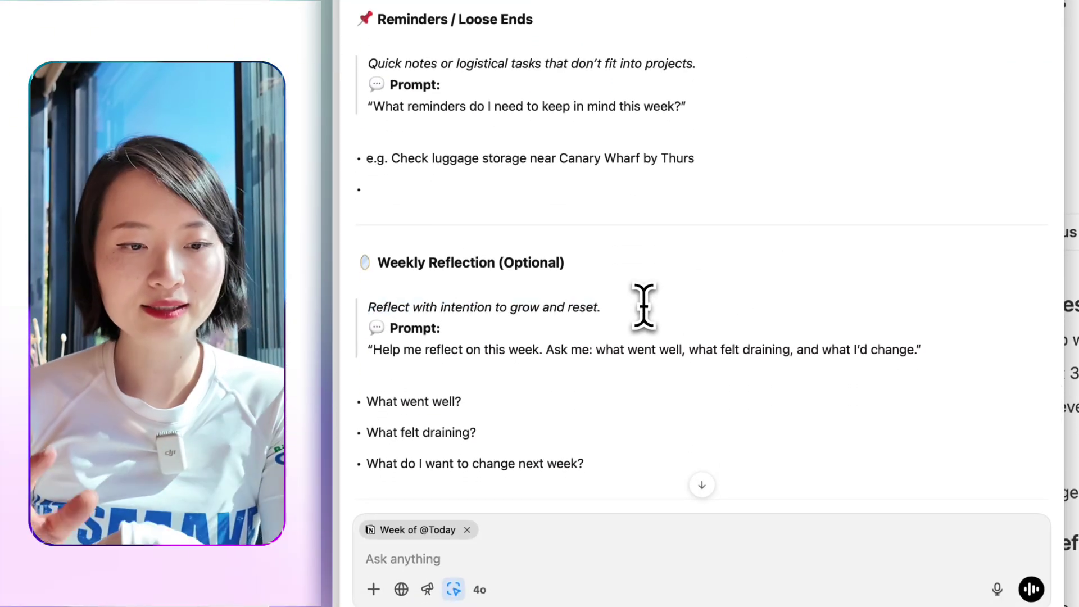
pyautogui.scroll(-3, 644, 306)
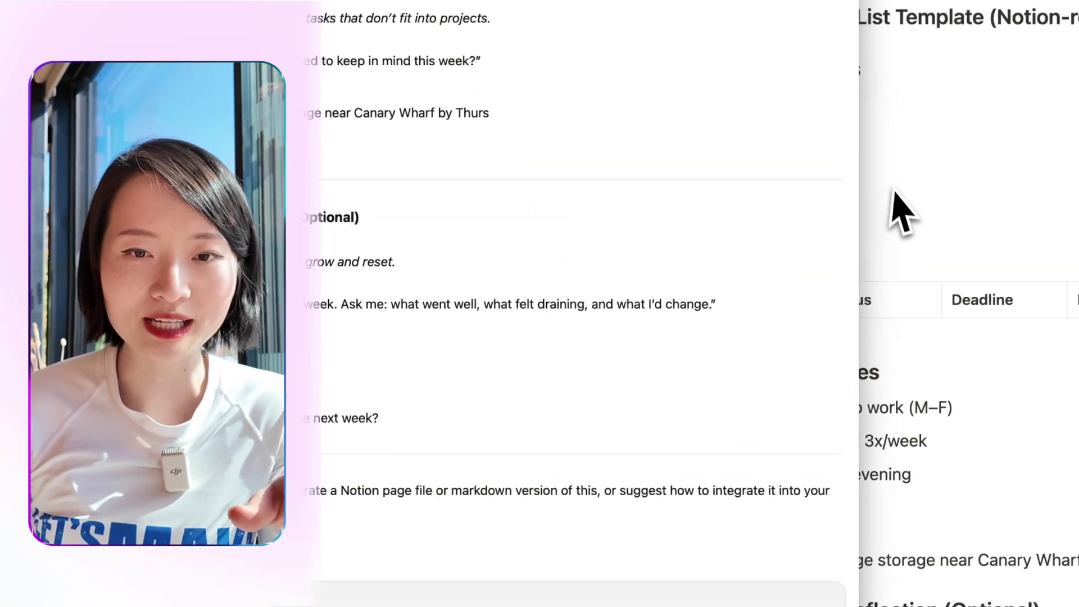
pyautogui.moveTo(862, 173); pyautogui.dragTo(662, 173)
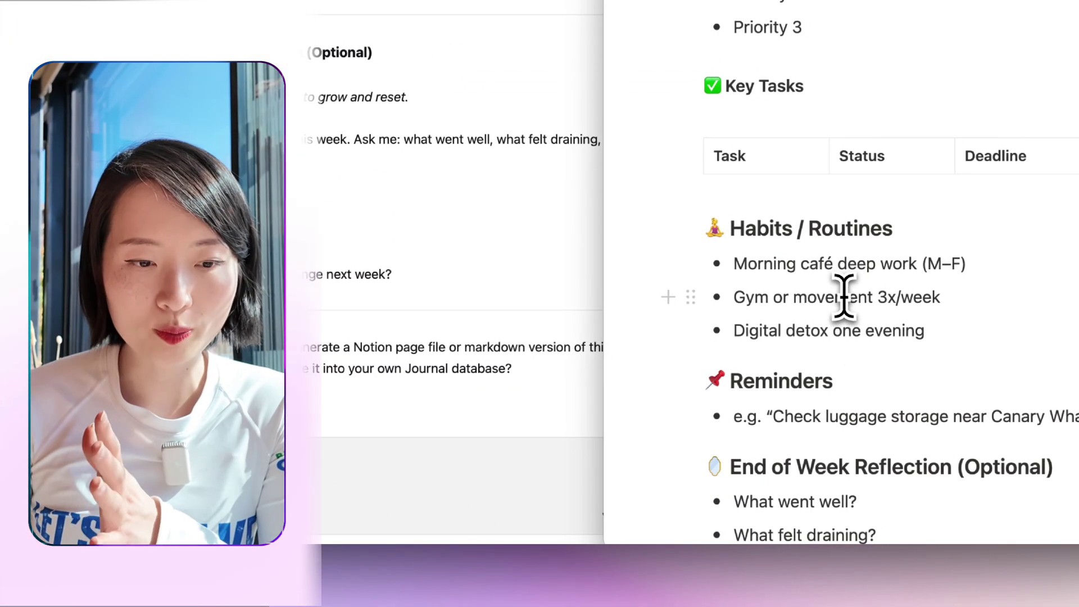
pyautogui.click(465, 454)
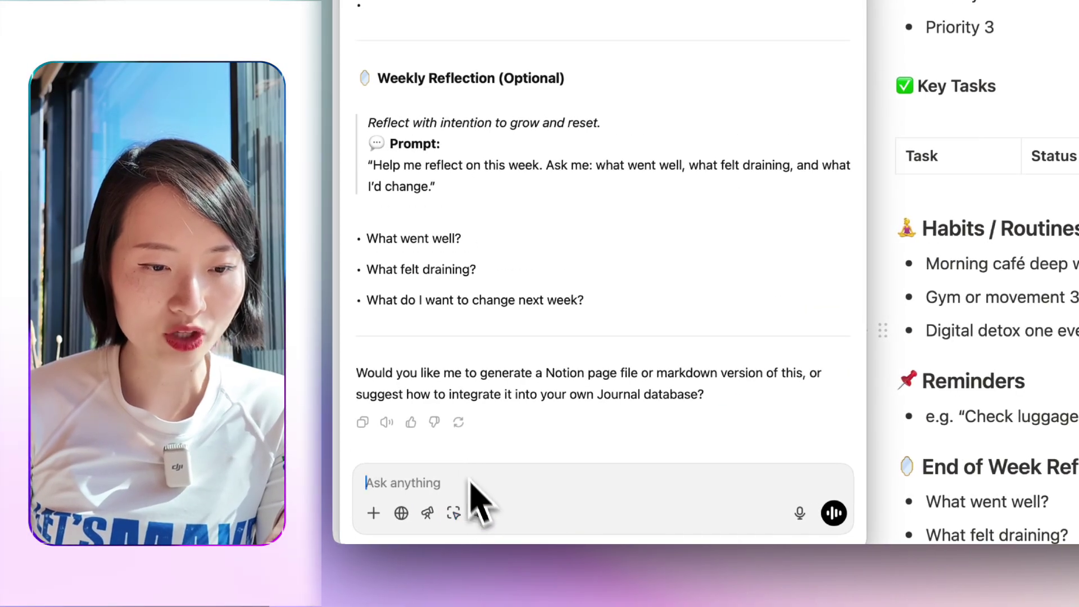
pyautogui.click(456, 516)
pyautogui.click(448, 355)
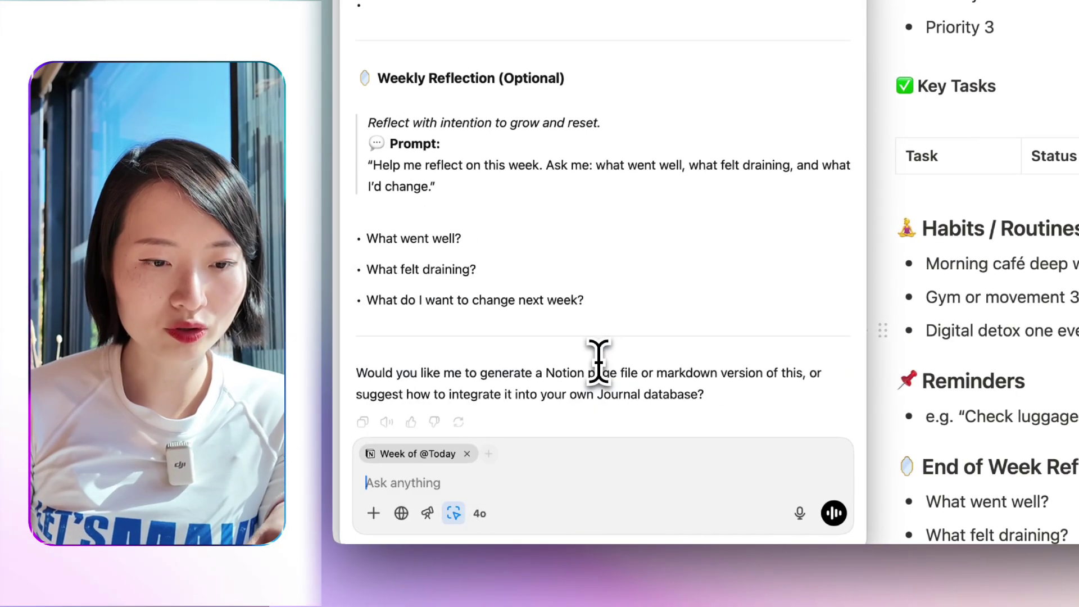
# Check which models the chat offers, keep GPT-4o, and open the ChatGPT settings
pyautogui.click(482, 512)
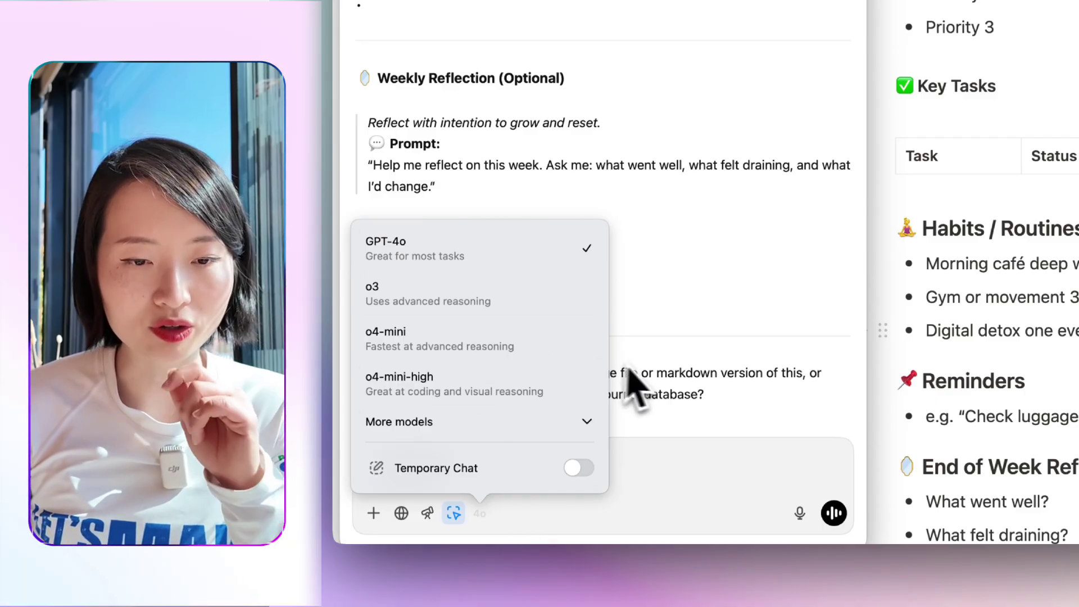
pyautogui.click(481, 512)
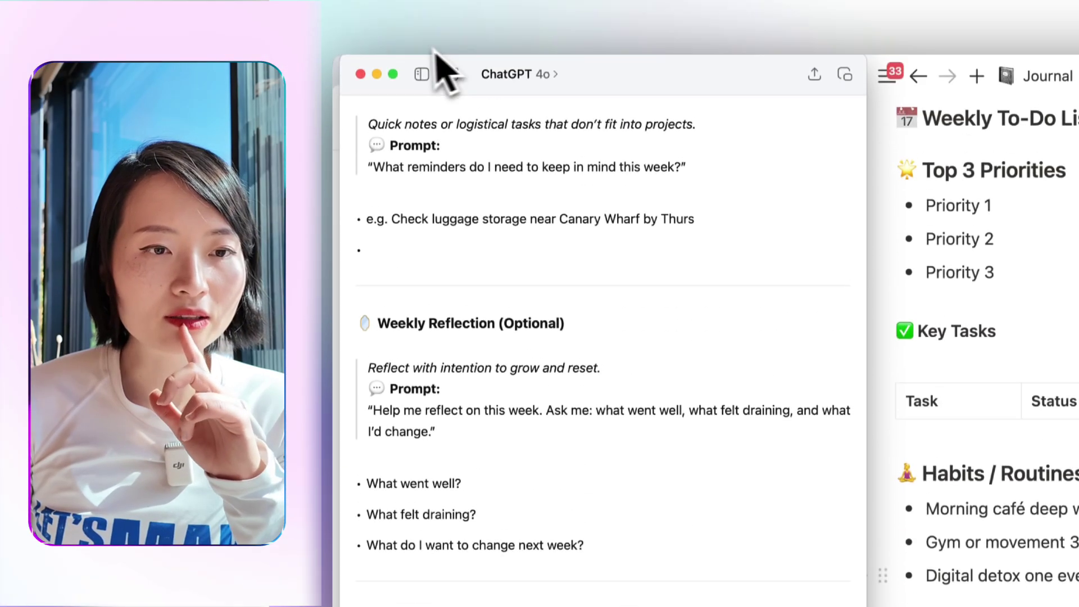
pyautogui.click(414, 53)
pyautogui.click(401, 101)
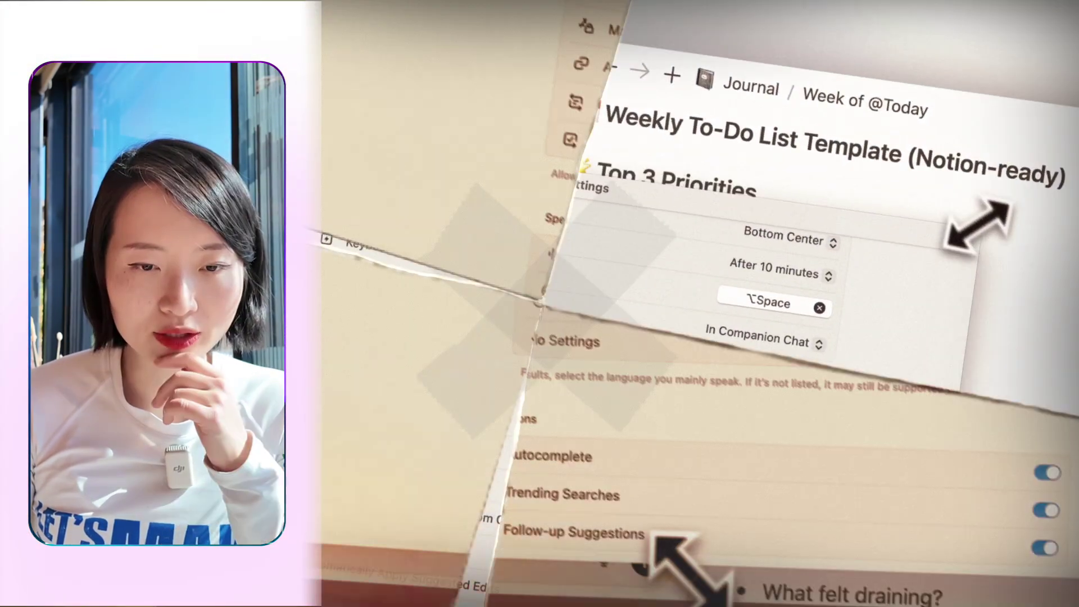
# Examine the Account, App, Chat Bar and Work with Apps options in the ChatGPT settings
pyautogui.scroll(10, 776, 365)
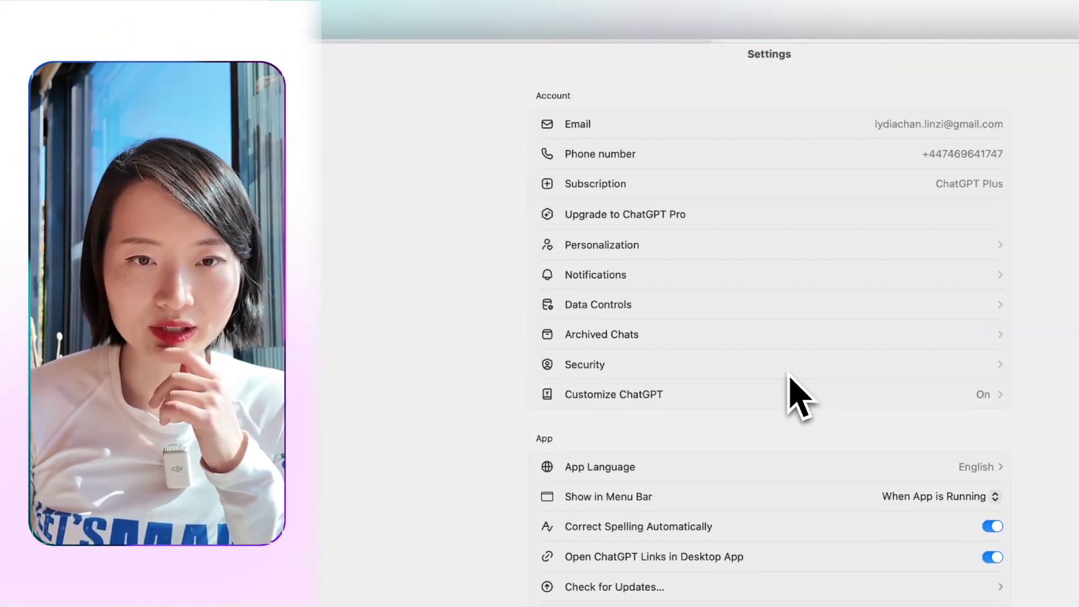
pyautogui.scroll(-1, 726, 164)
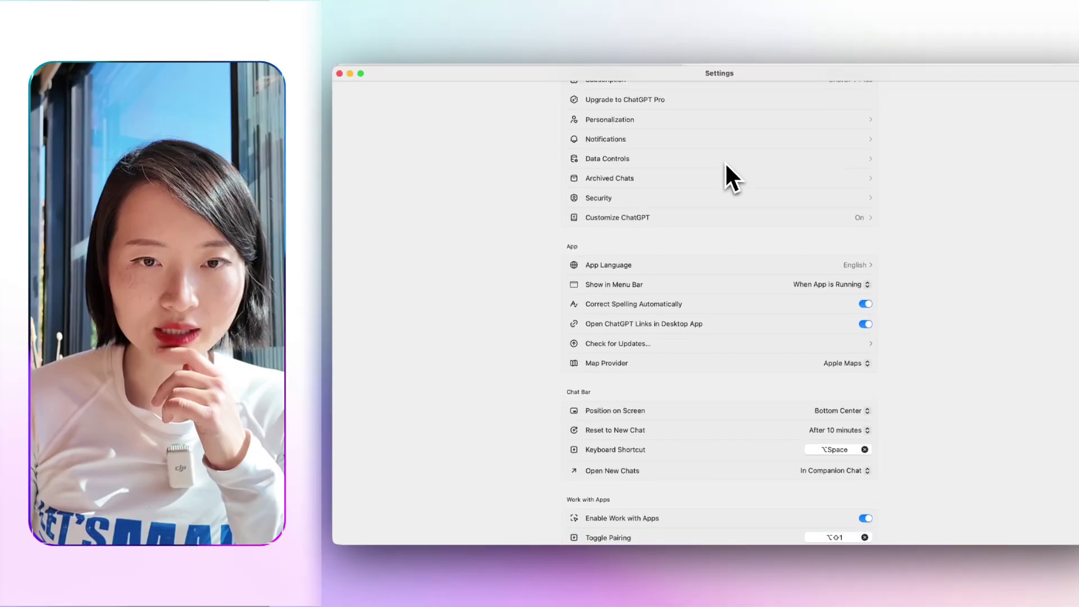
pyautogui.scroll(2, 646, 107)
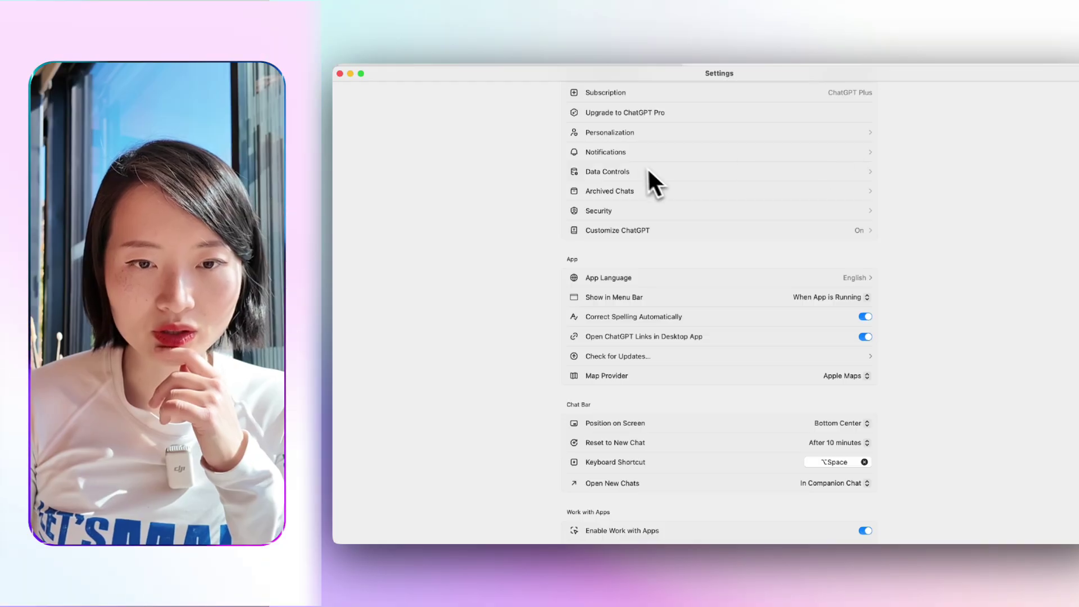
pyautogui.scroll(-3, 820, 270)
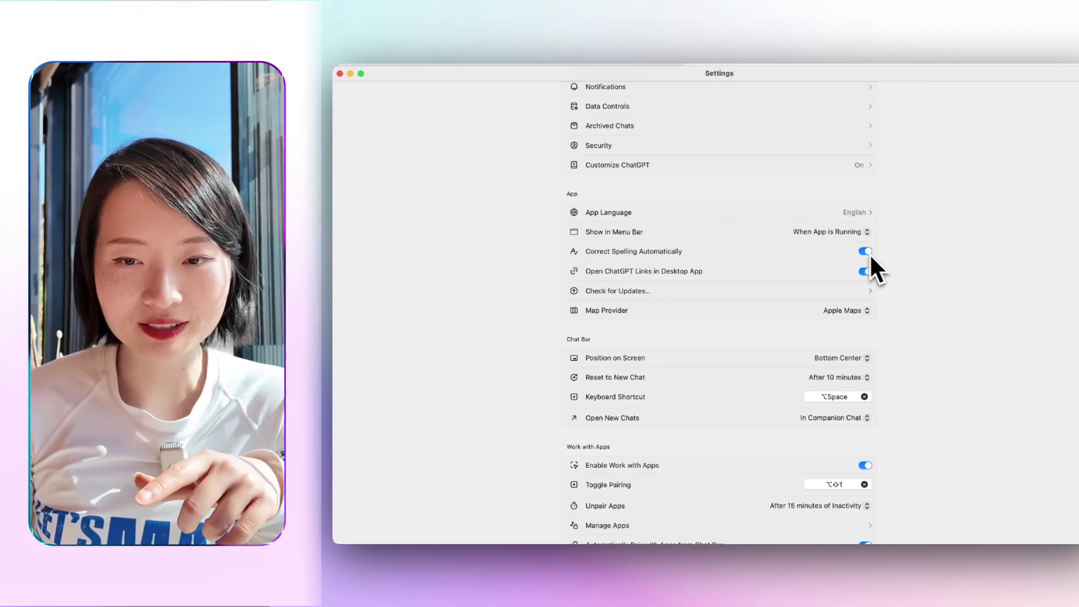
pyautogui.click(867, 255)
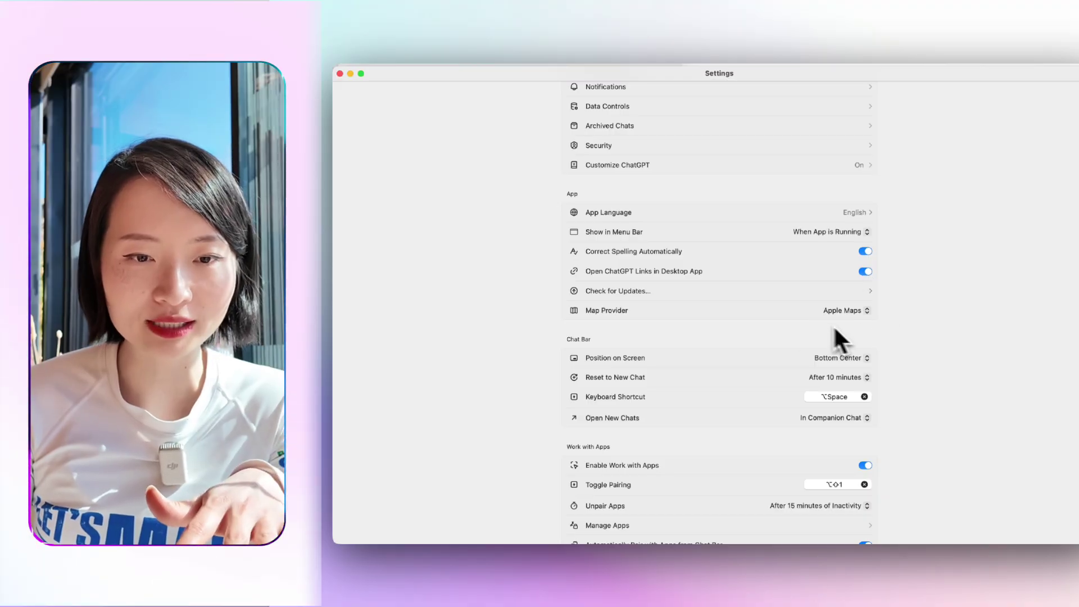
pyautogui.scroll(-3, 849, 335)
pyautogui.scroll(-2, 855, 332)
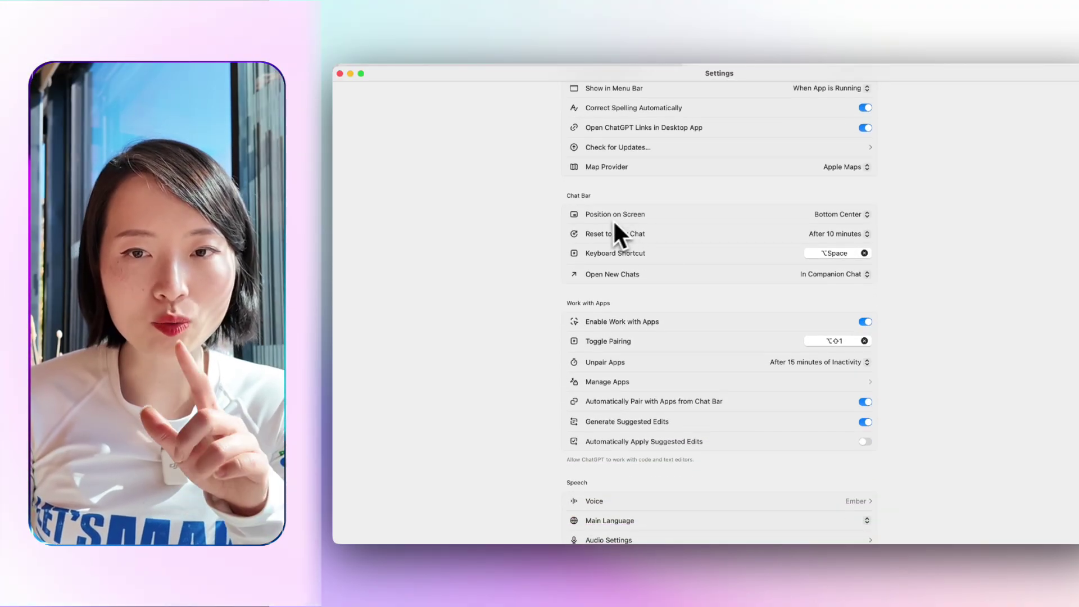
# Bring up the chat bar and set its position on screen to Bottom Right
pyautogui.hotkey('alt', 'space')
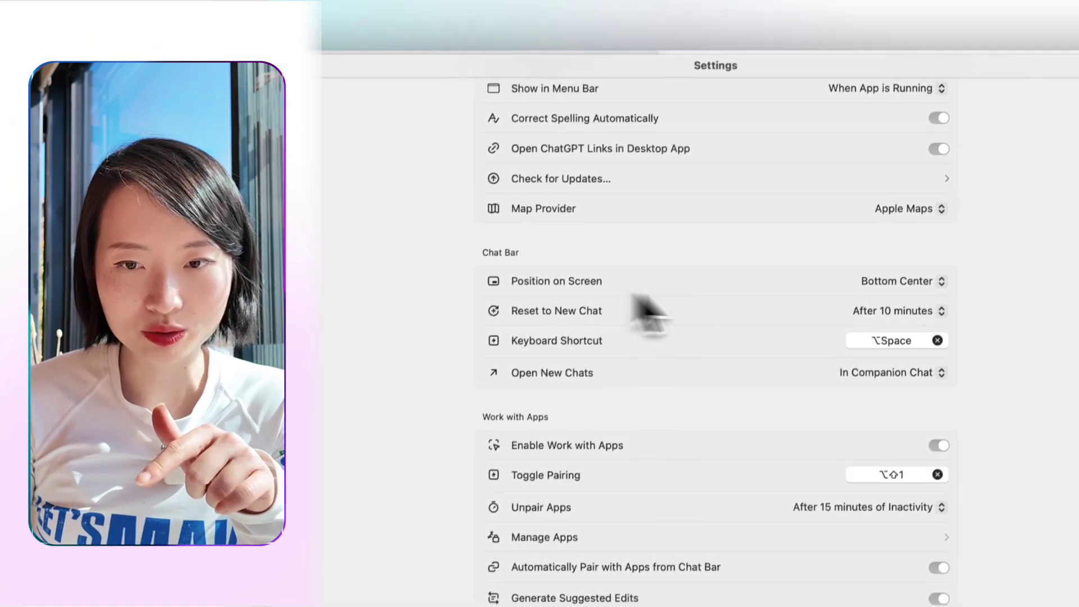
pyautogui.click(900, 299)
pyautogui.click(906, 313)
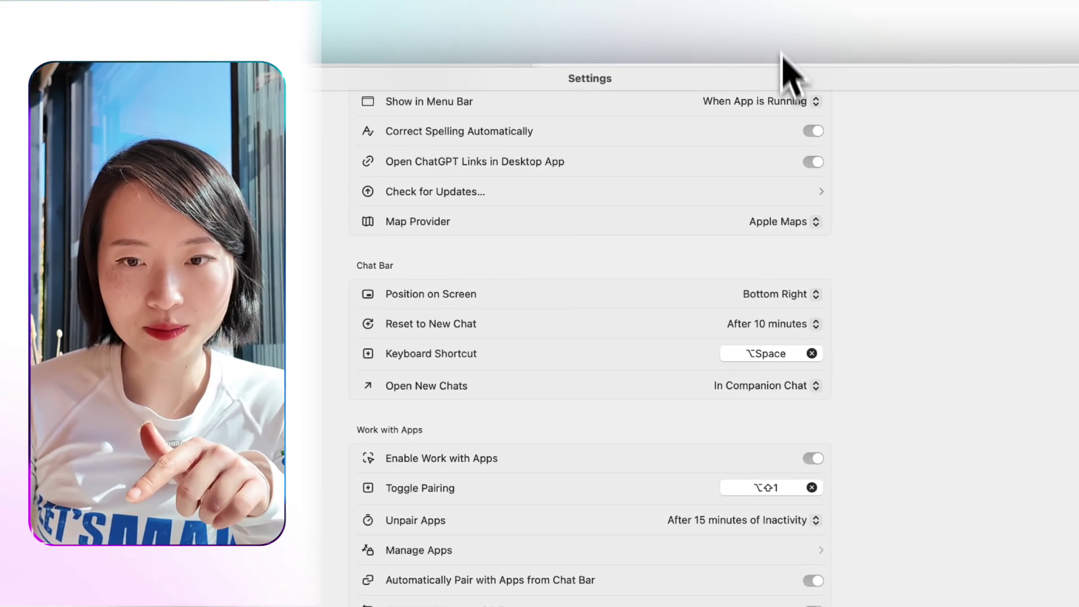
# Set the chat bar's position on screen to Bottom Left, bring up the chat bar to check its options, and dismiss it
pyautogui.click(786, 294)
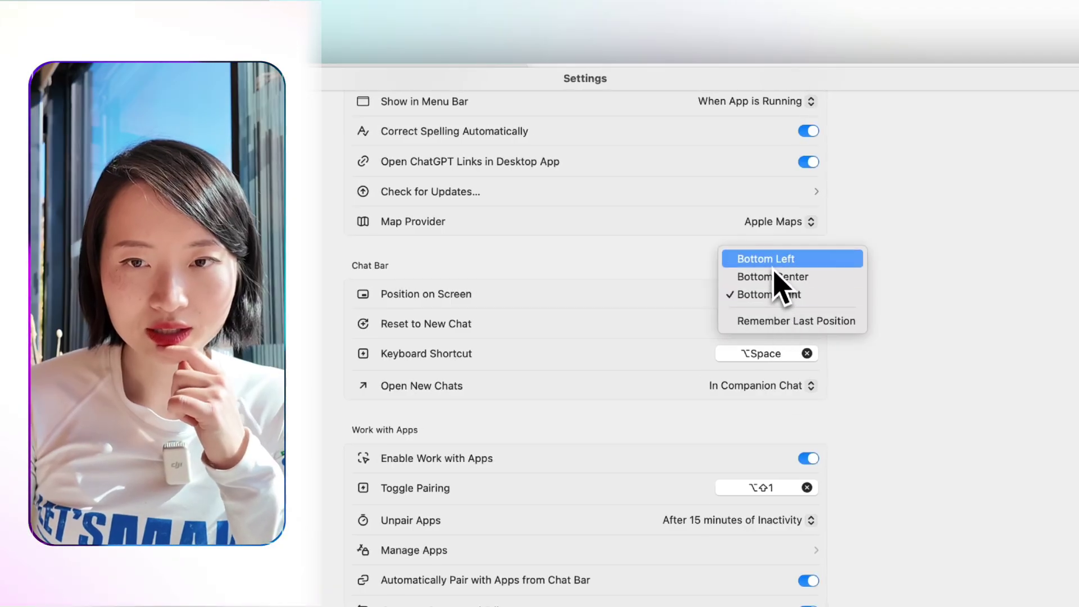
pyautogui.click(776, 262)
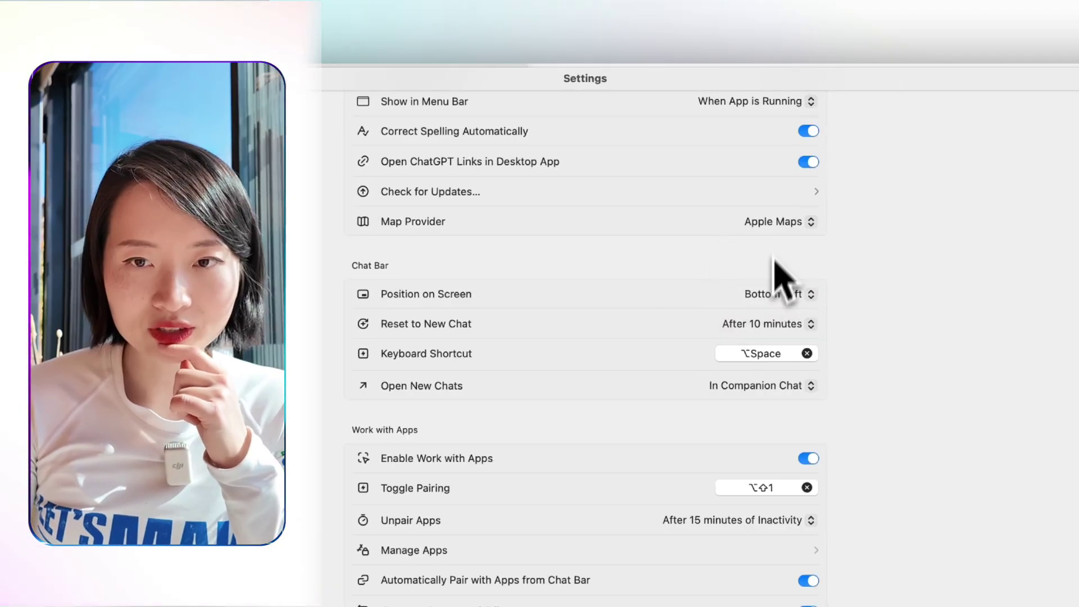
pyautogui.hotkey('alt', 'space')
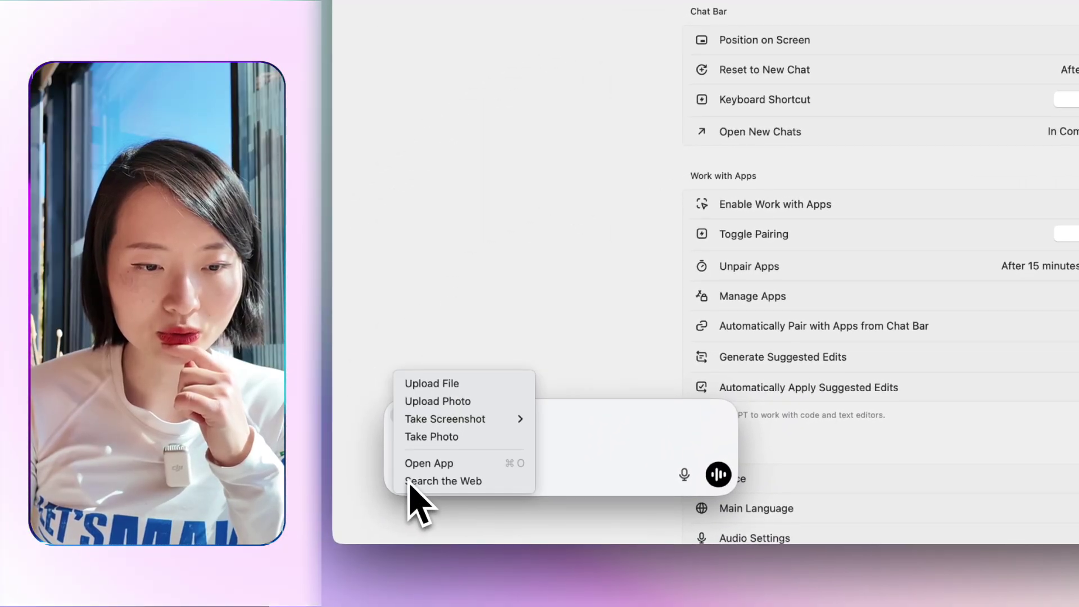
pyautogui.click(662, 328)
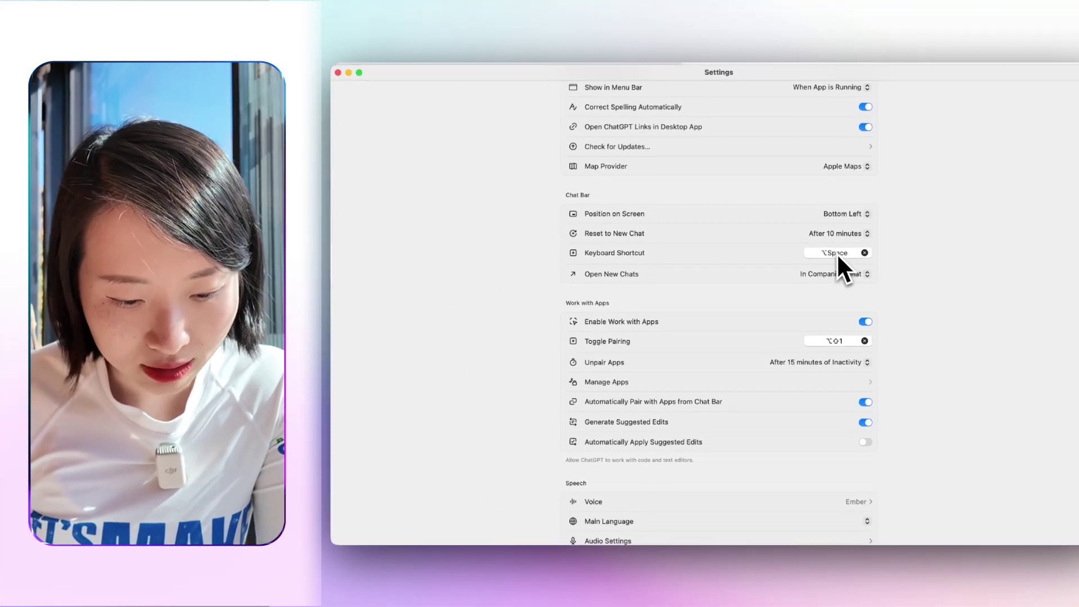
# Bring up and dismiss the chat bar, and switch Enable Work with Apps off and back on
pyautogui.hotkey('alt', 'space')
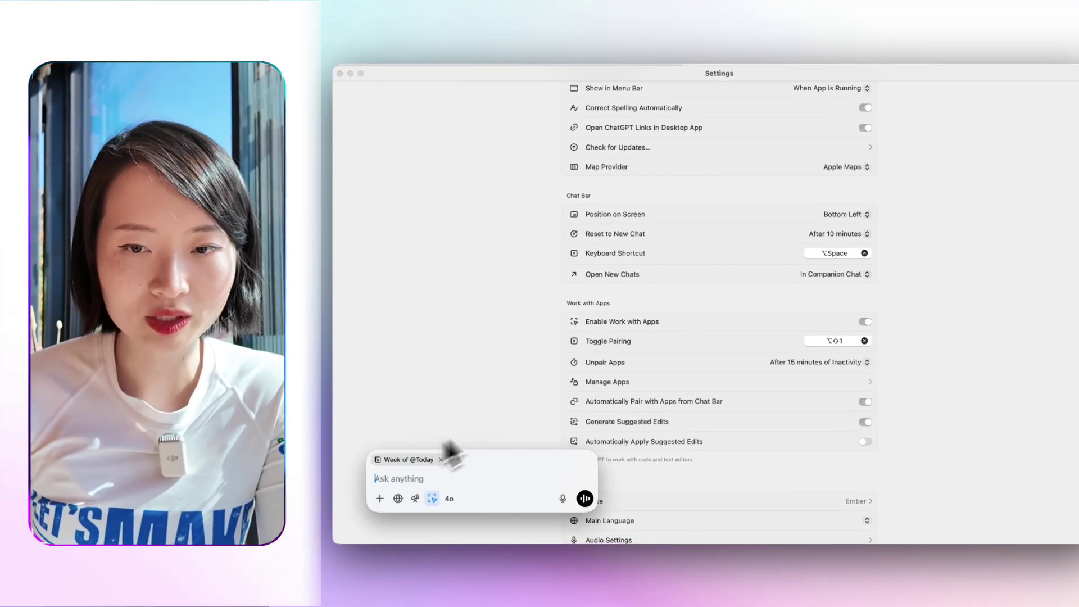
pyautogui.click(705, 341)
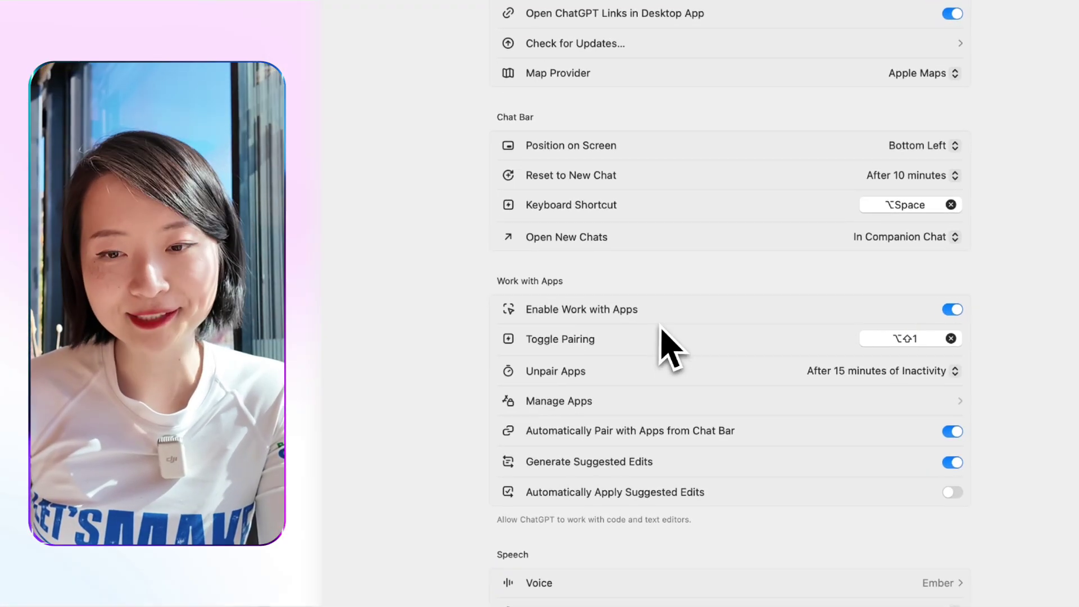
pyautogui.click(879, 330)
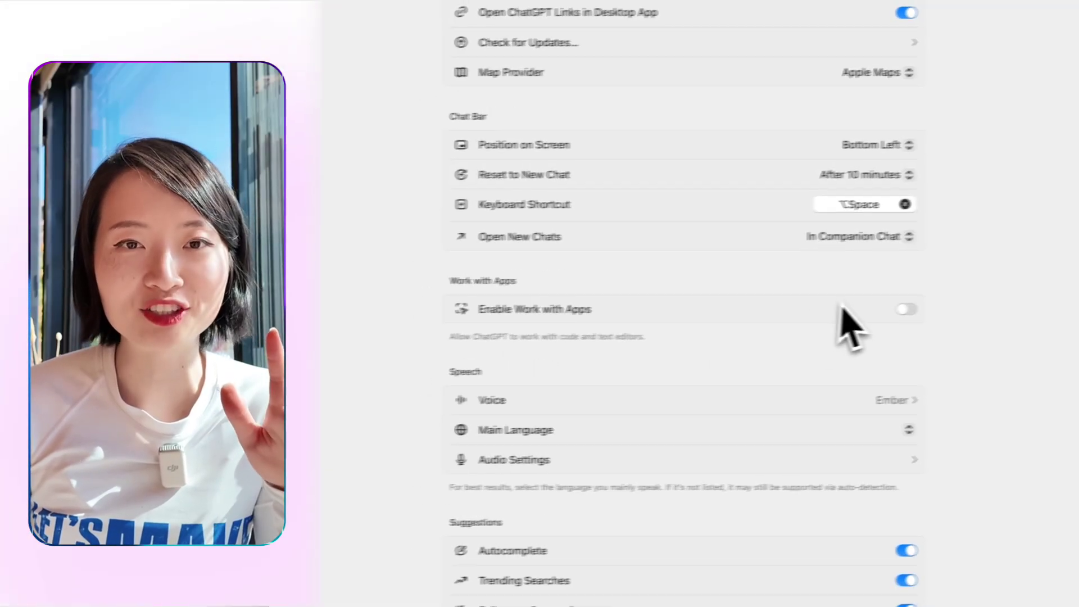
pyautogui.click(850, 315)
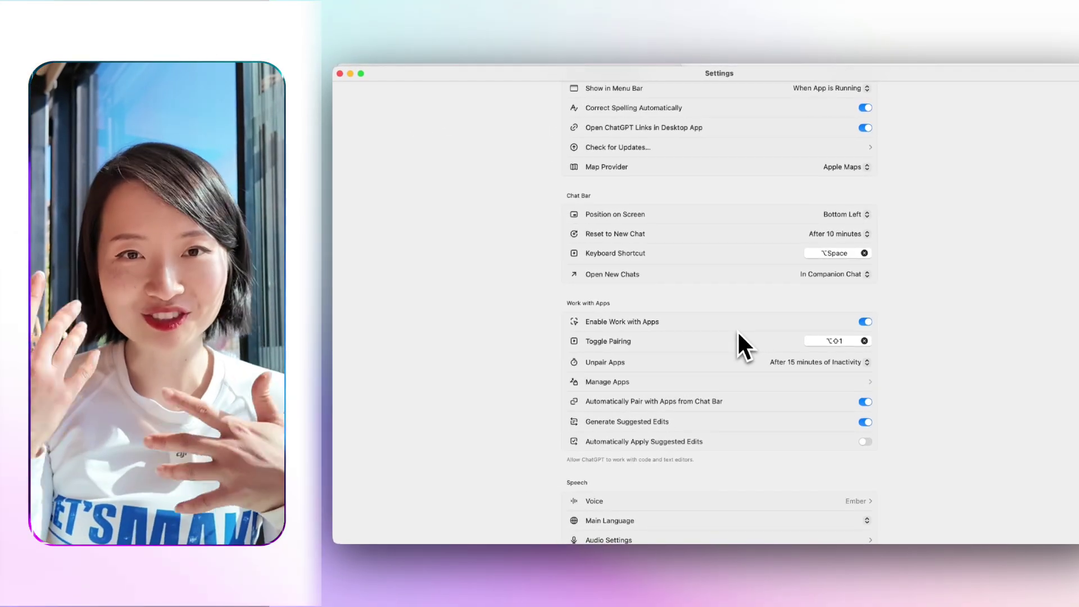
# Check the inactivity options for unpairing apps, keeping After 15 minutes of Inactivity
pyautogui.click(819, 363)
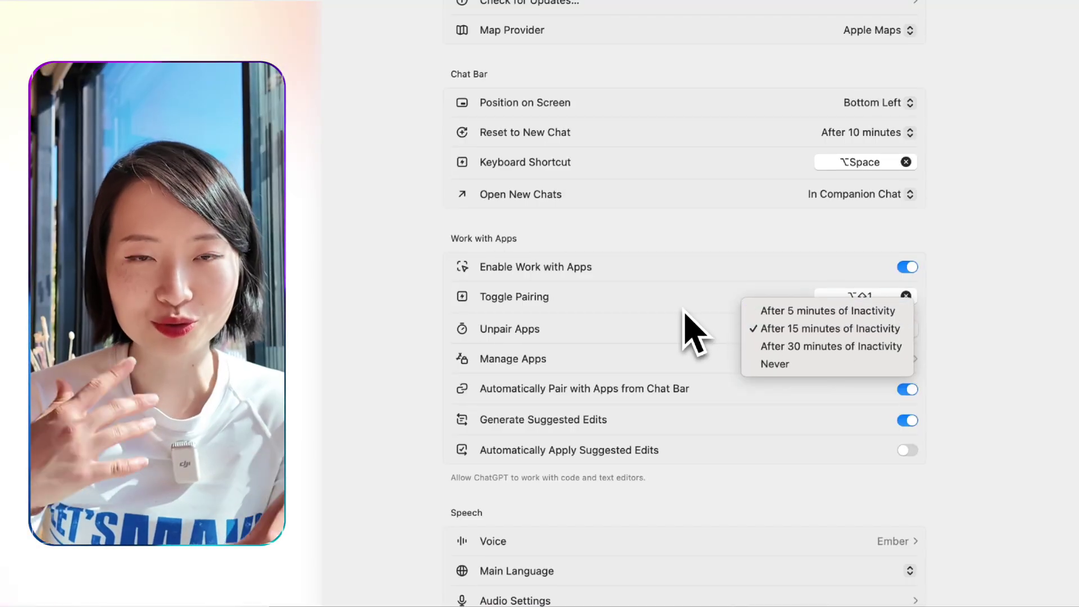
pyautogui.click(690, 340)
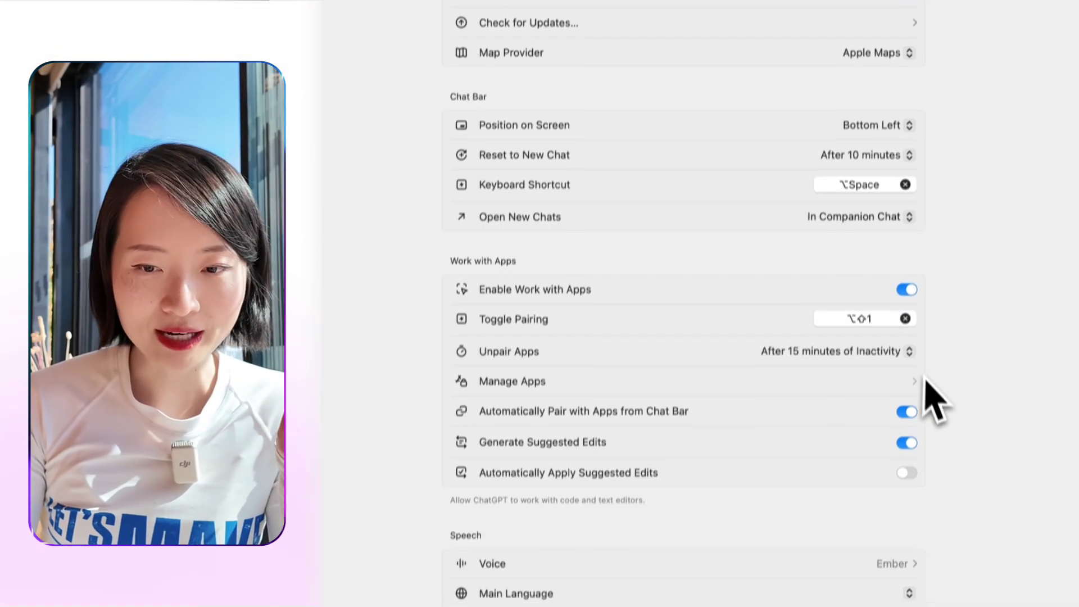
pyautogui.click(917, 360)
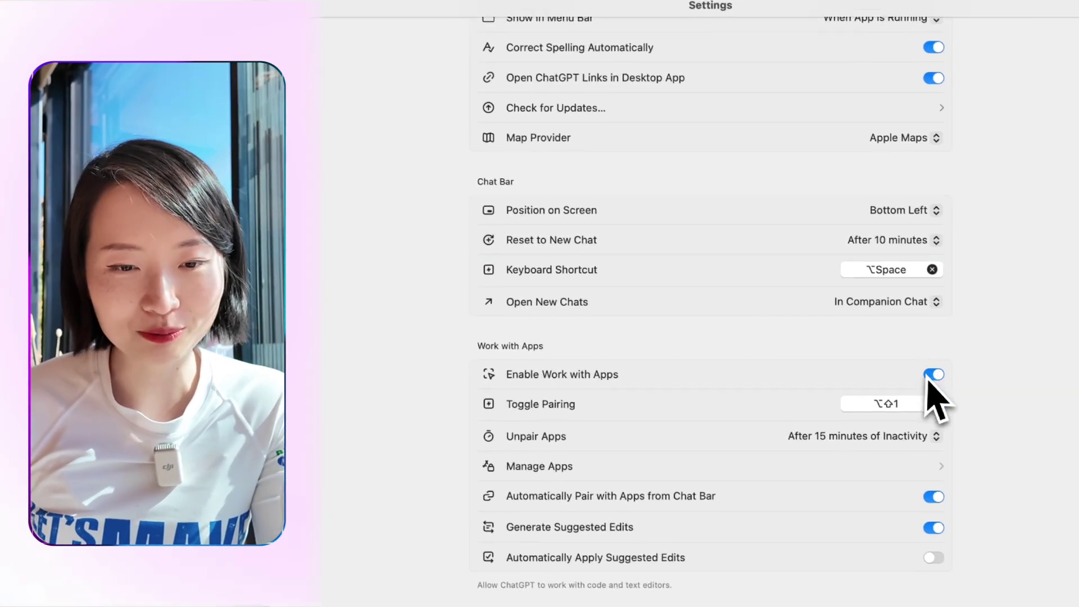
# Switch Generate Suggested Edits off and back on, and try turning on Automatically Apply Suggested Edits
pyautogui.scroll(-3, 910, 383)
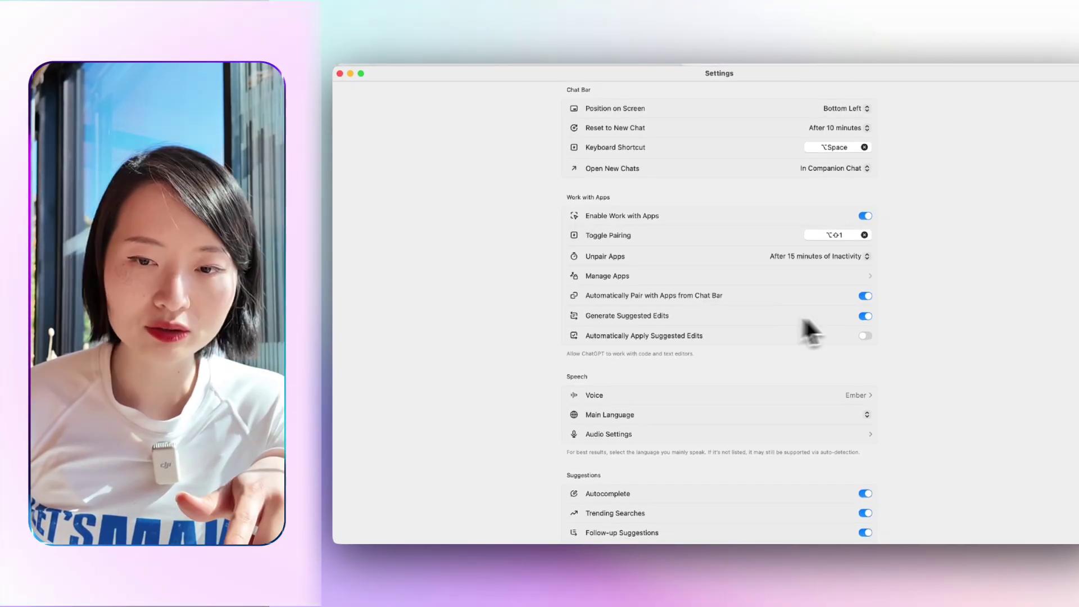
pyautogui.click(865, 316)
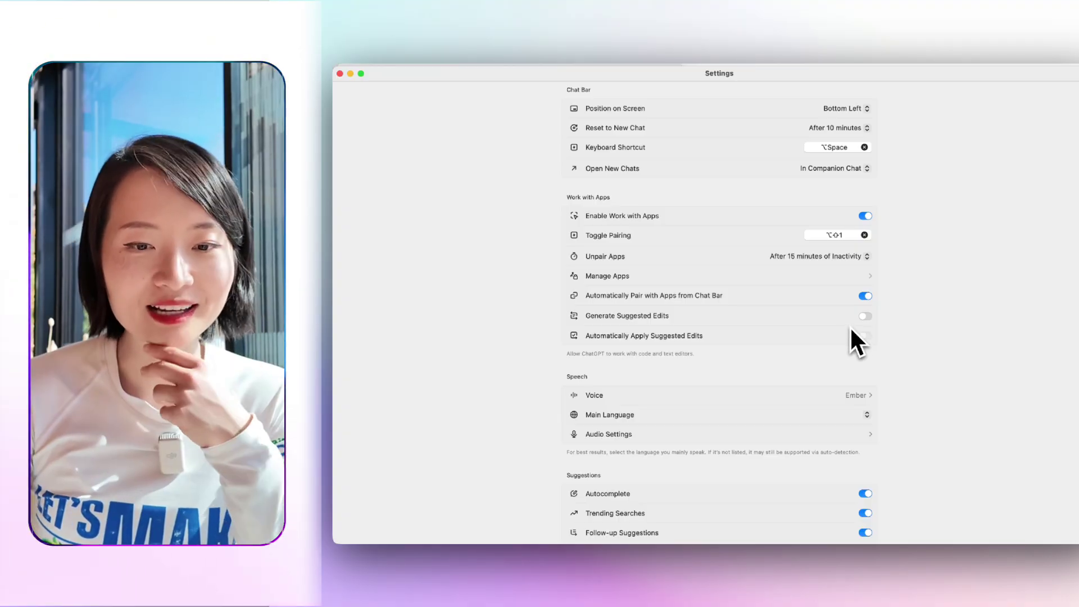
pyautogui.click(865, 316)
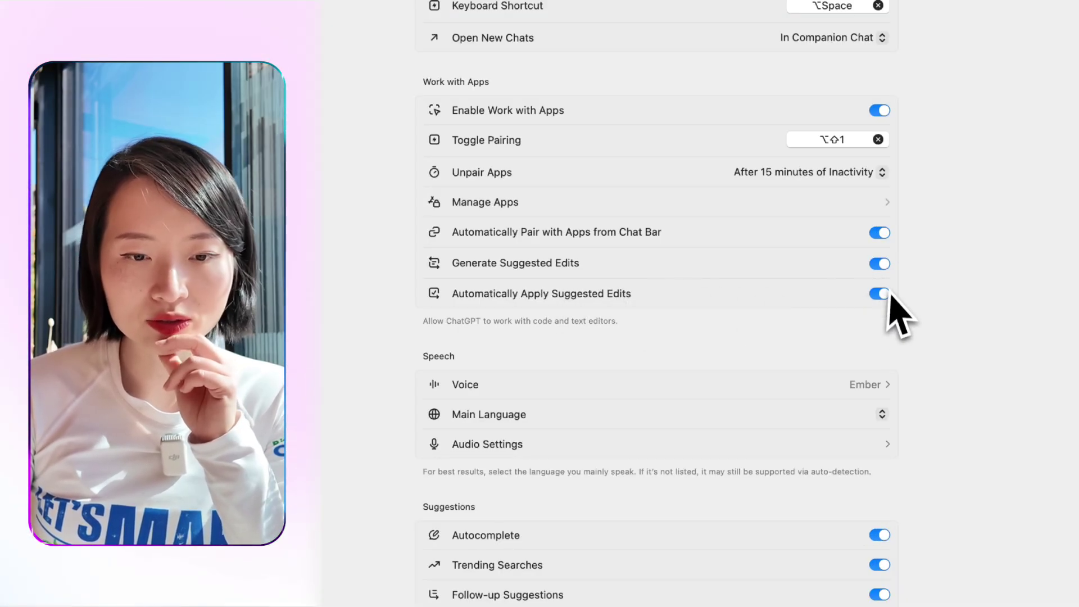
# Check the Main Language options and browse the available voices in the Speech settings, keeping Ember
pyautogui.scroll(-3, 766, 405)
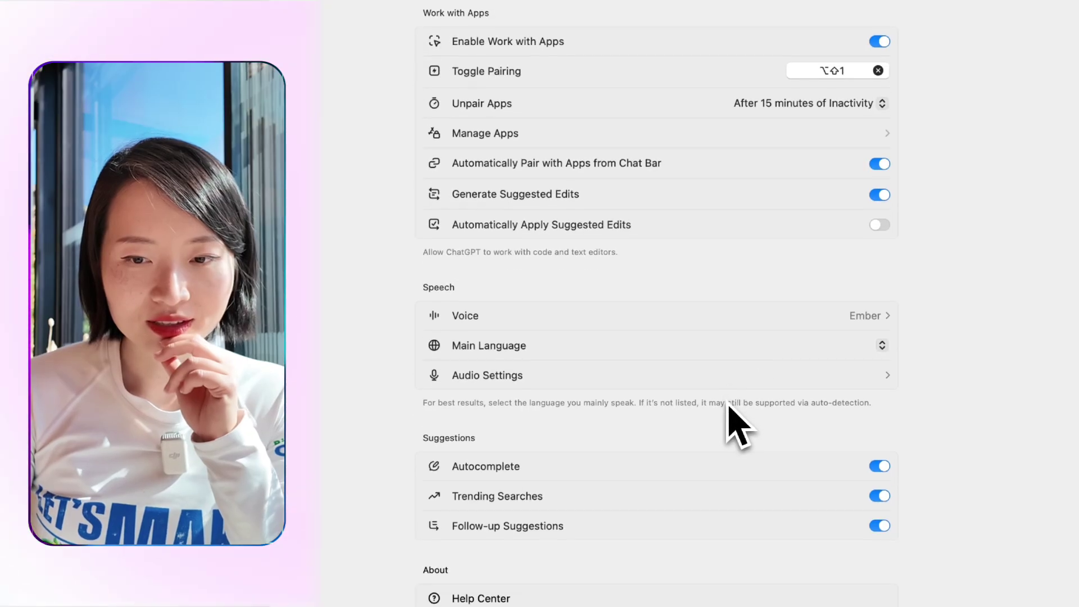
pyautogui.click(881, 347)
pyautogui.click(900, 347)
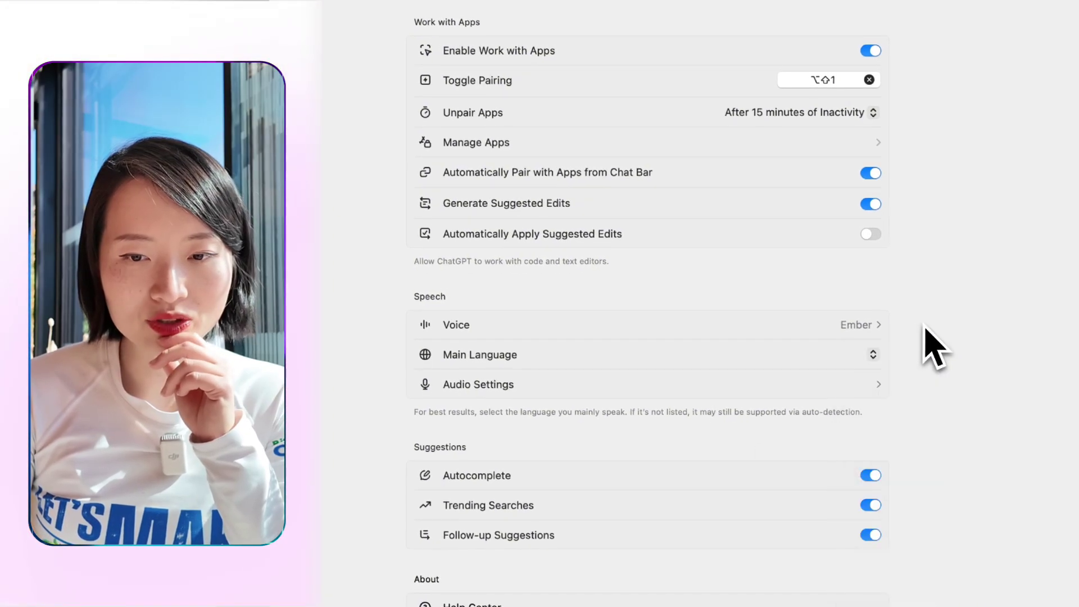
pyautogui.click(861, 330)
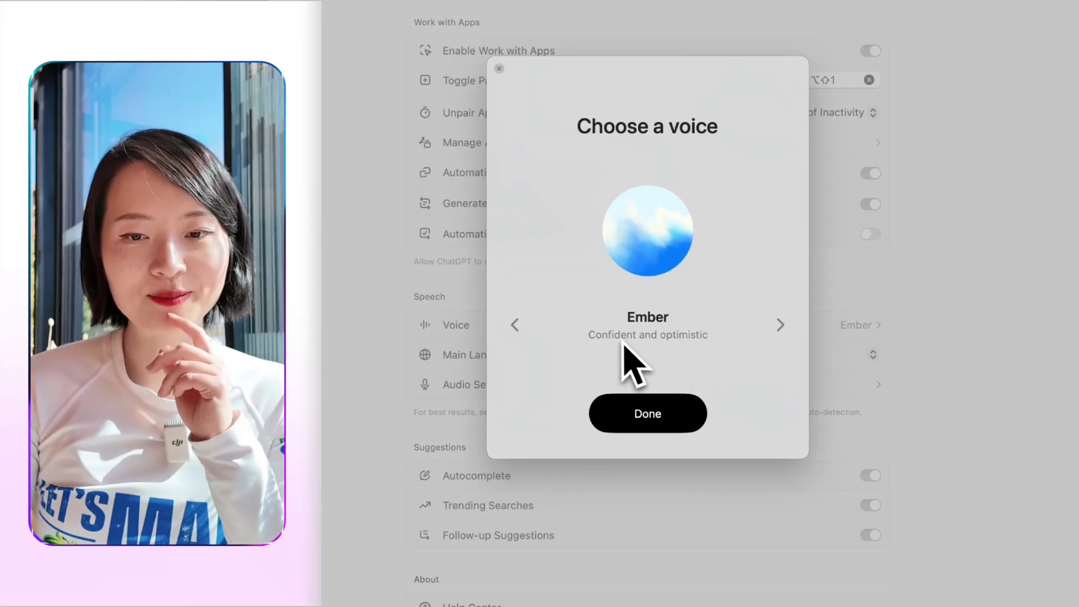
pyautogui.click(776, 325)
pyautogui.click(650, 384)
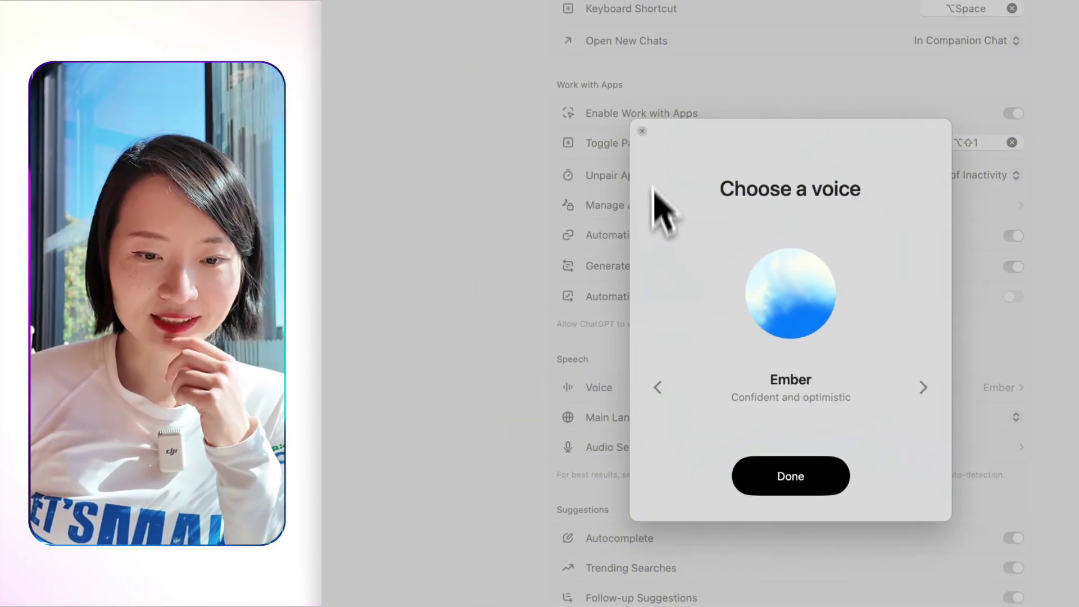